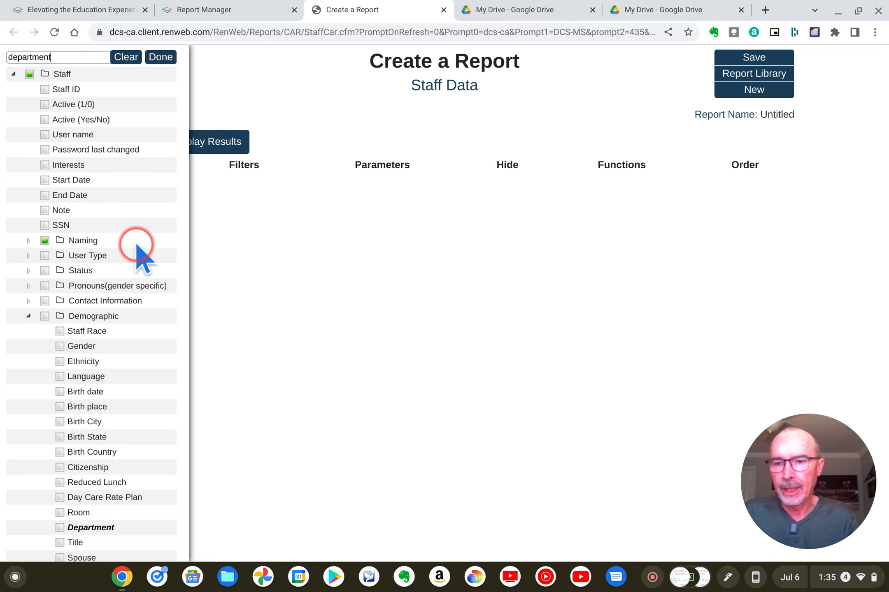
# Add the Department and Title fields from the Demographic group to the staff report.
pyautogui.scroll(-5, 137, 245)
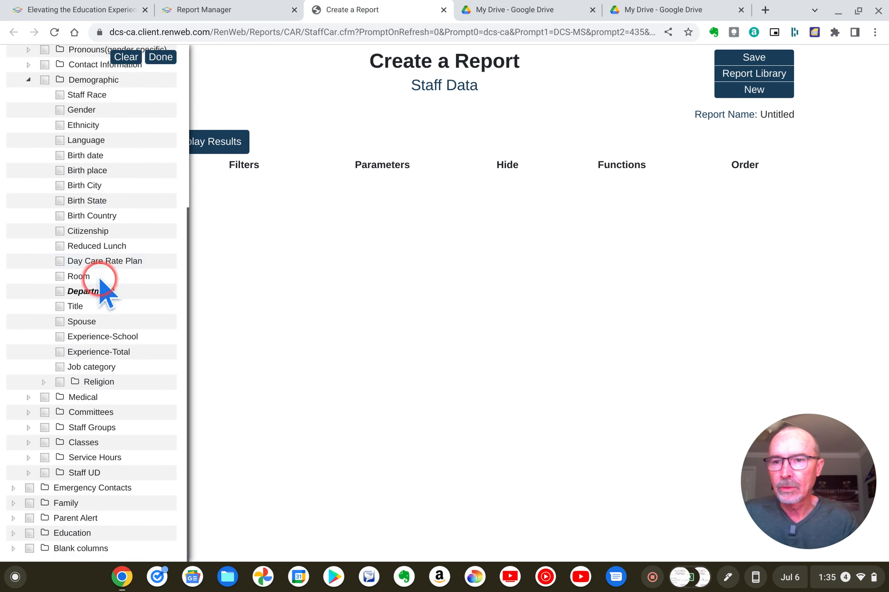
pyautogui.click(87, 293)
pyautogui.click(75, 307)
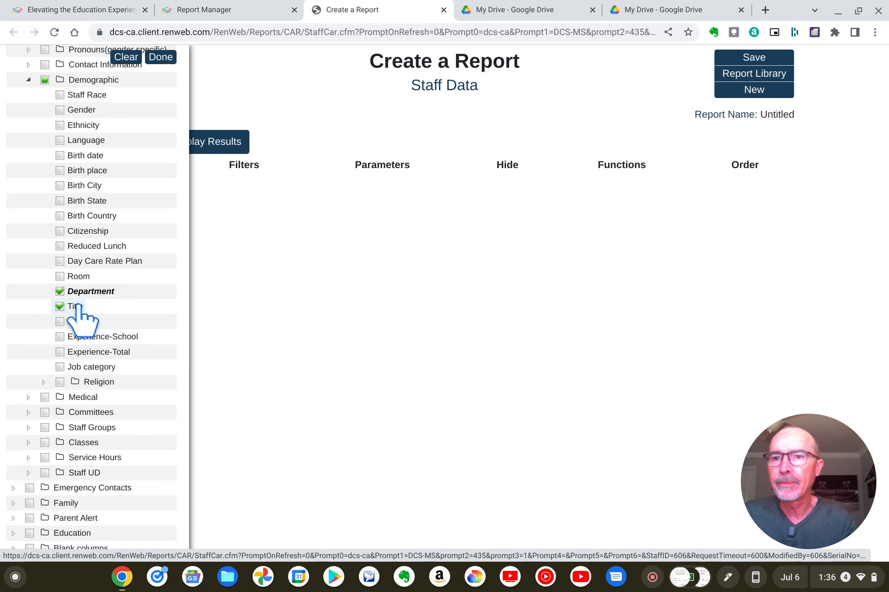
# Search the report fields for "birth" and add the Birth date field to the report.
pyautogui.scroll(5, 79, 312)
pyautogui.click(69, 56)
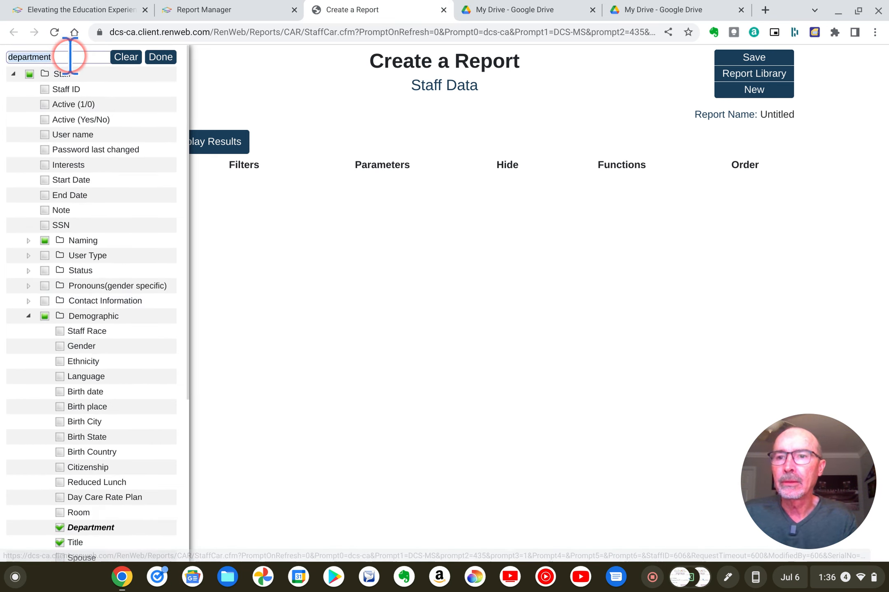
pyautogui.write('birth')
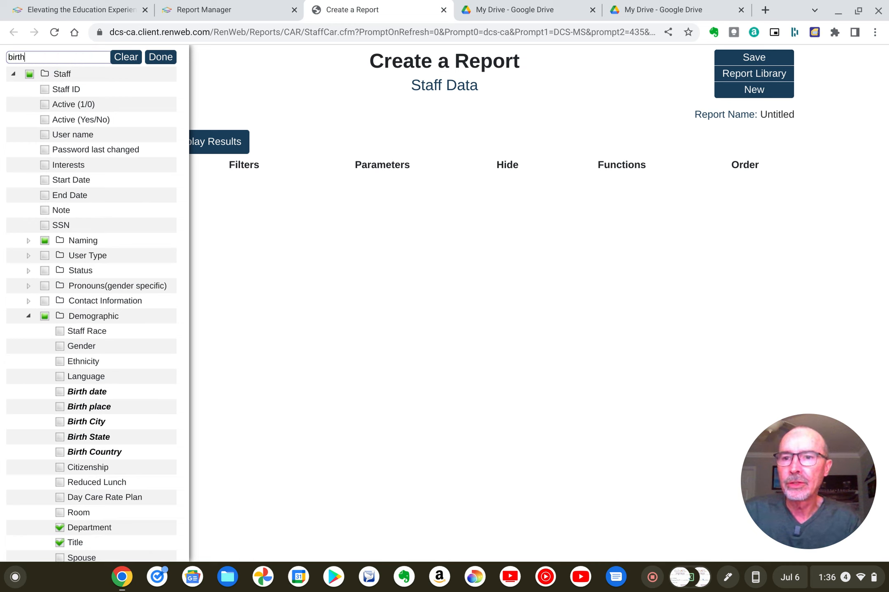
pyautogui.scroll(-2, 91, 276)
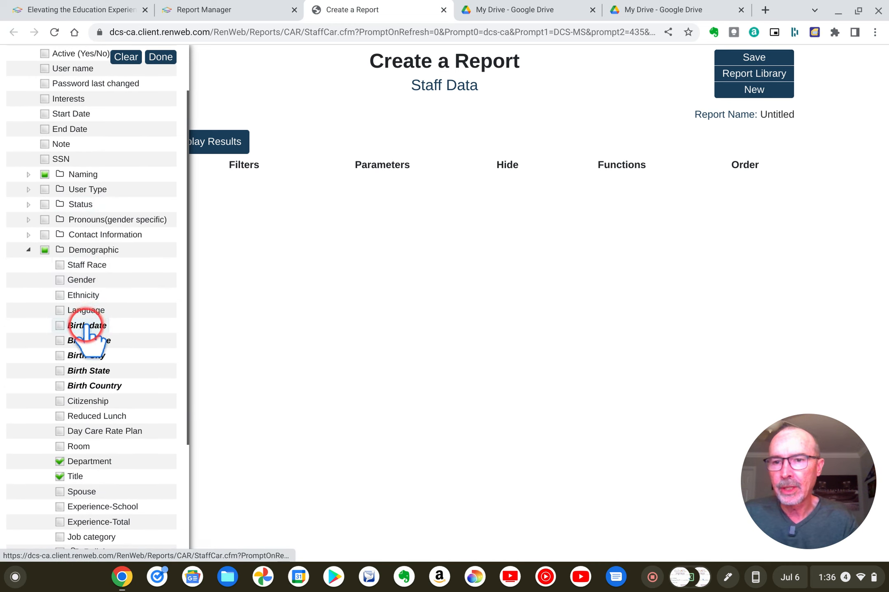
pyautogui.click(87, 325)
# Finish the field selection, display the staff report results and export them to Excel.
pyautogui.click(160, 60)
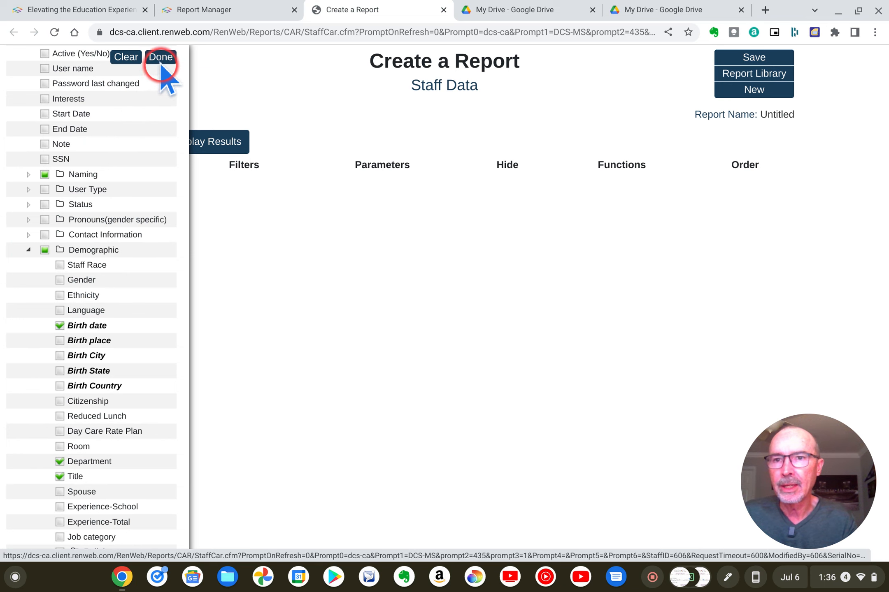
pyautogui.click(124, 312)
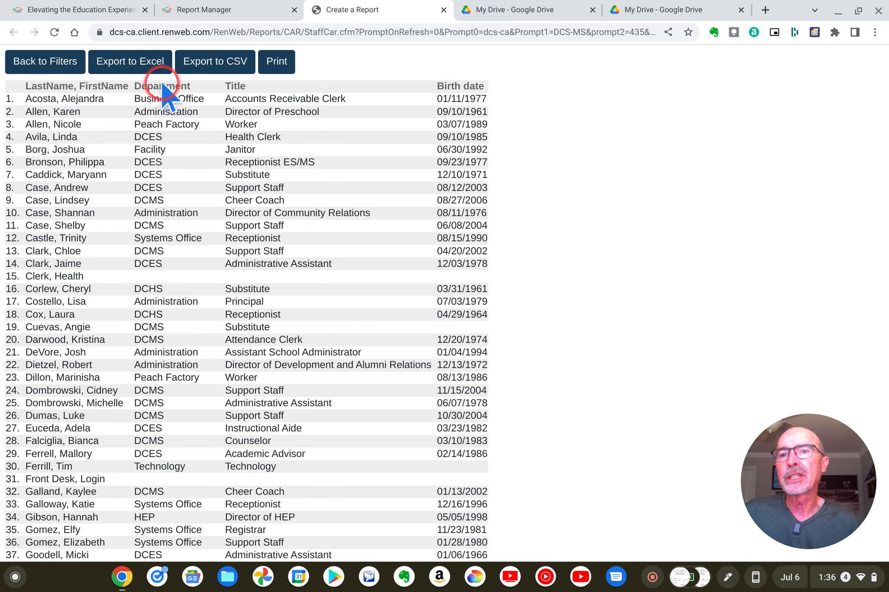
pyautogui.click(140, 60)
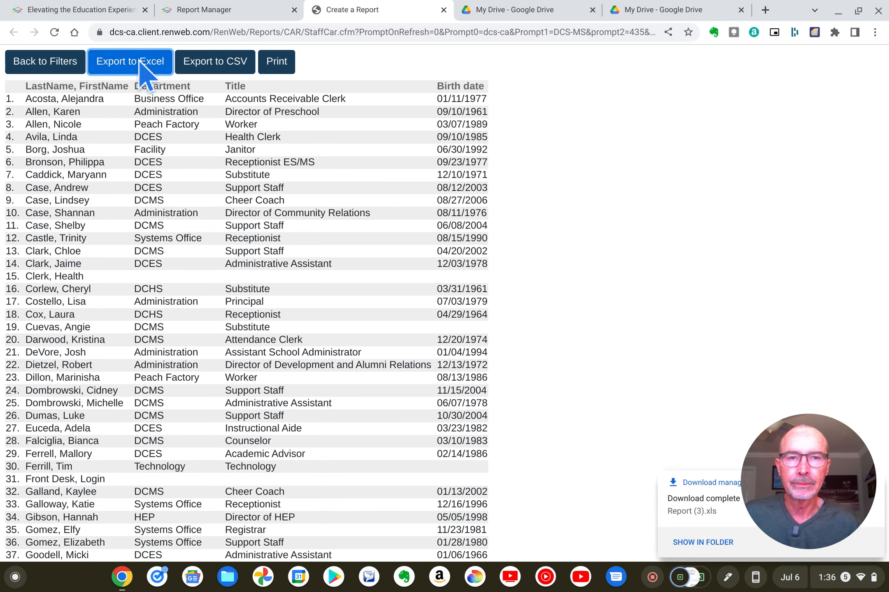
# Switch to Google Drive and upload Report (3).xls from the Downloads folder to My Drive.
pyautogui.click(629, 9)
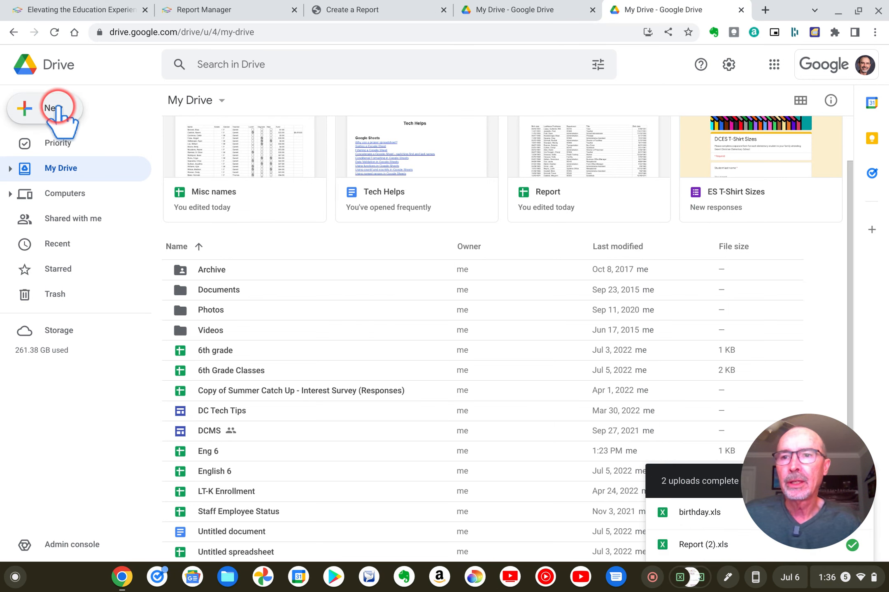
pyautogui.click(57, 108)
pyautogui.click(61, 144)
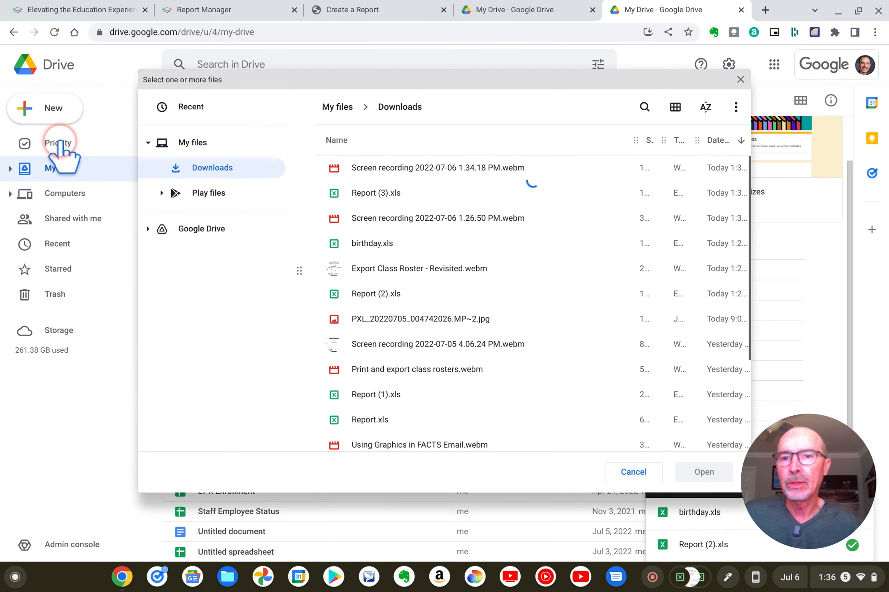
pyautogui.click(378, 207)
pyautogui.click(373, 194)
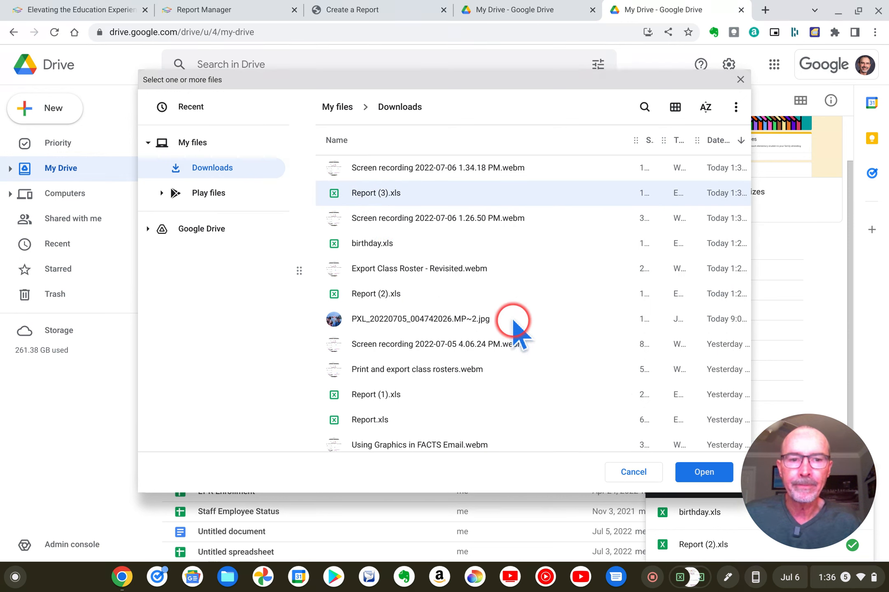
pyautogui.click(684, 472)
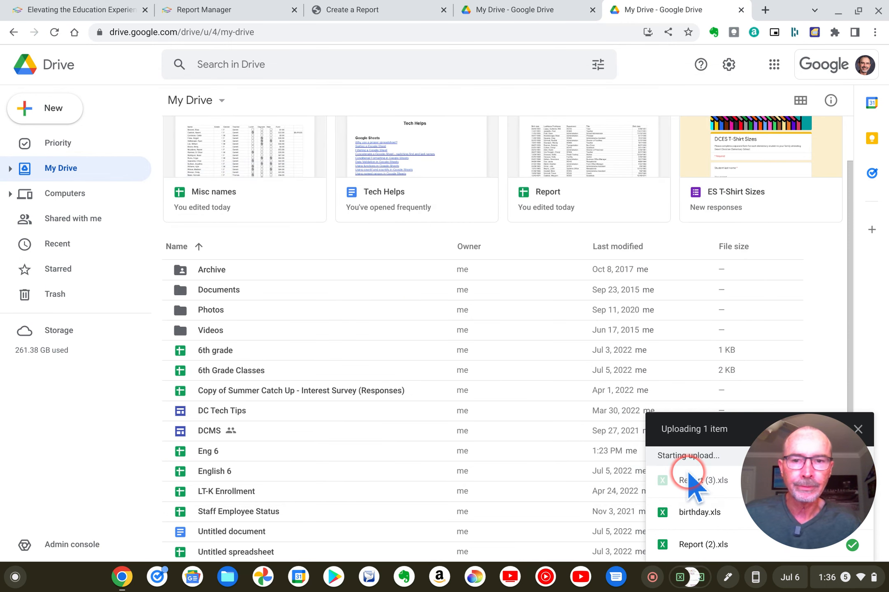
pyautogui.click(536, 356)
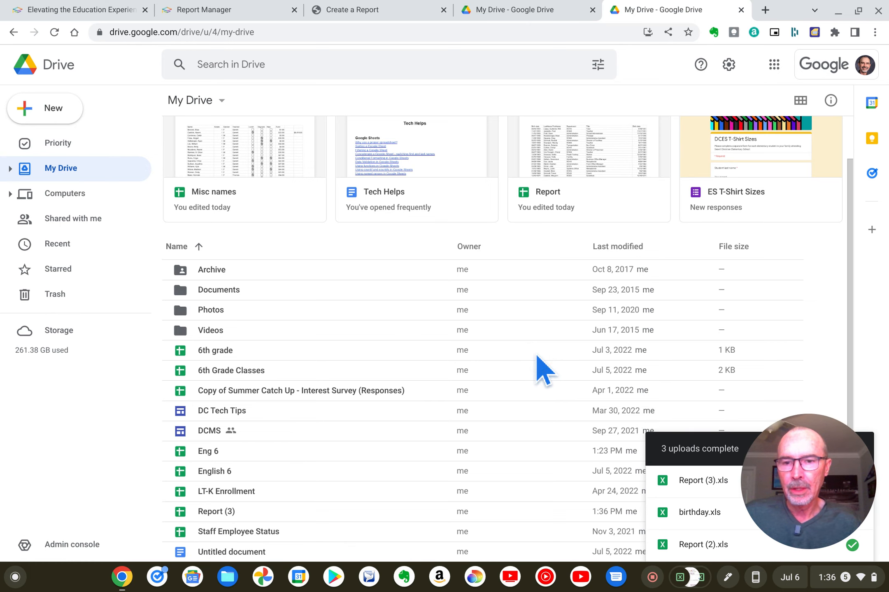
# Rename the uploaded Report (3) file as "Staff birthdays".
pyautogui.click(223, 515)
pyautogui.rightClick(222, 515)
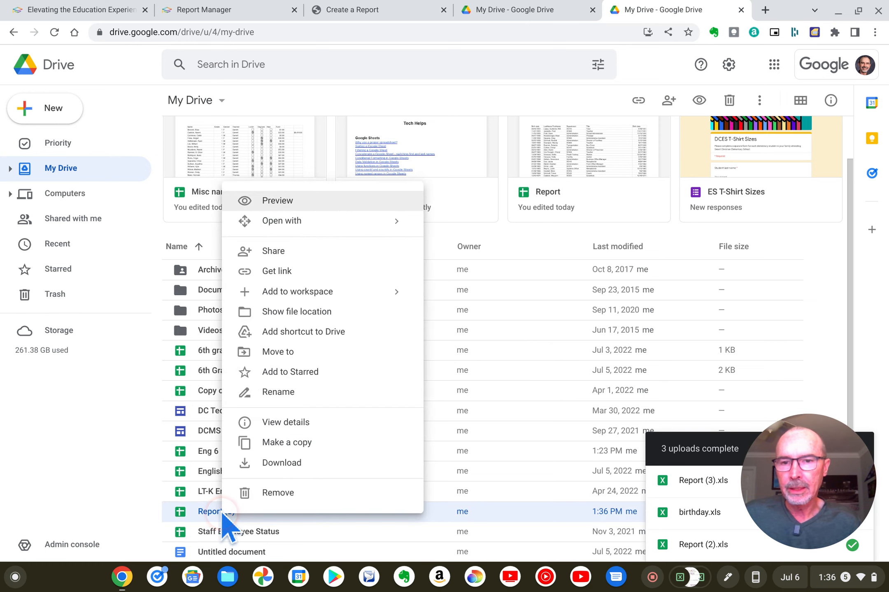
pyautogui.click(290, 391)
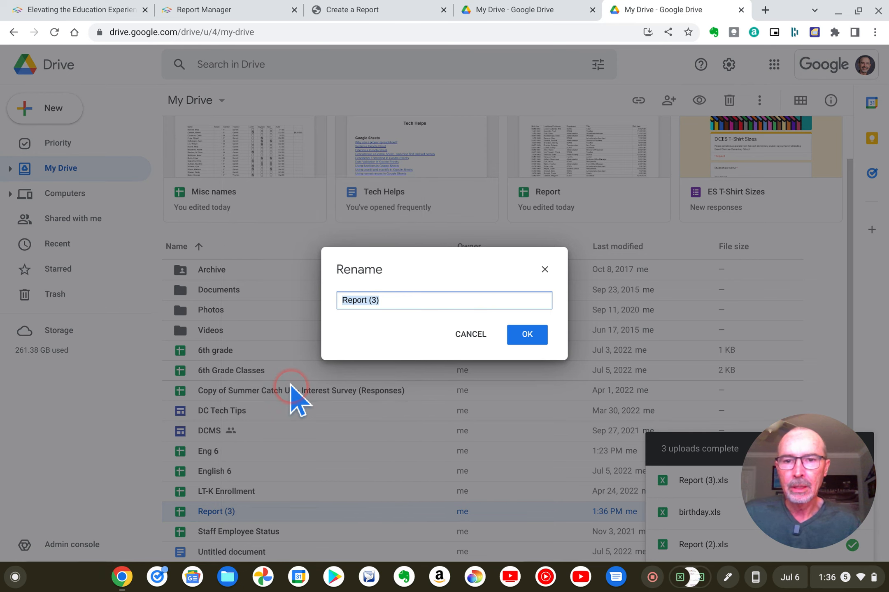
pyautogui.write('Staff birthday')
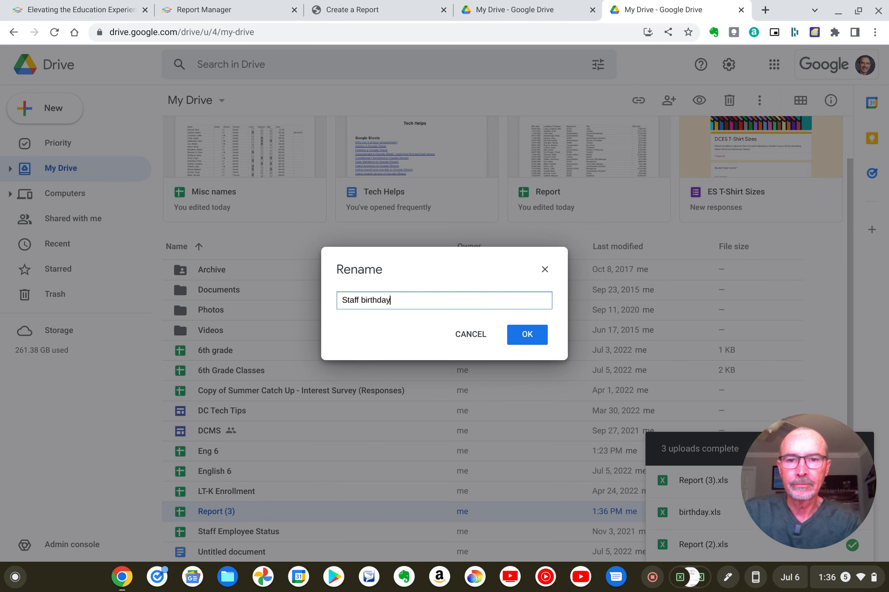
pyautogui.click(513, 336)
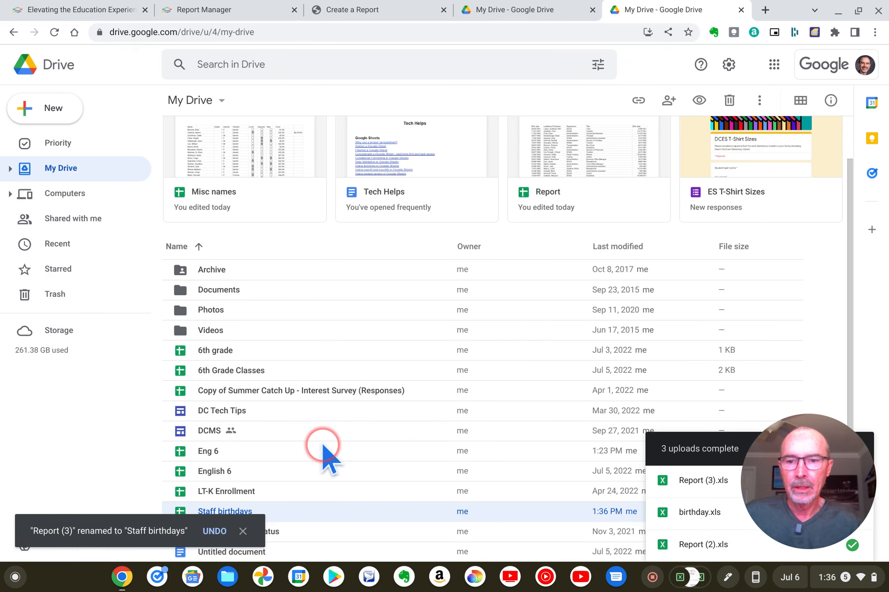
# Open the Staff birthdays spreadsheet and freeze its first row as a header.
pyautogui.scroll(-1, 323, 444)
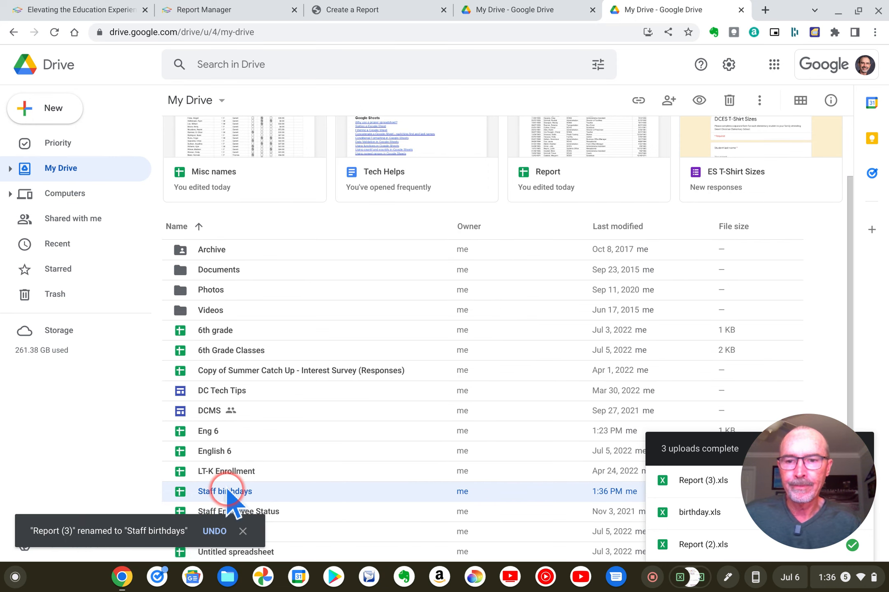
pyautogui.doubleClick(226, 490)
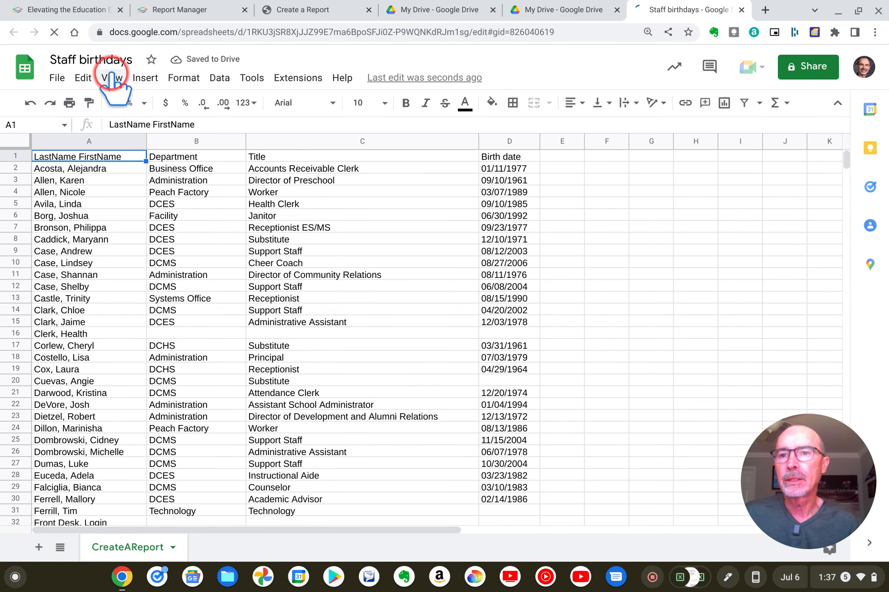
pyautogui.click(115, 80)
pyautogui.moveTo(208, 129)
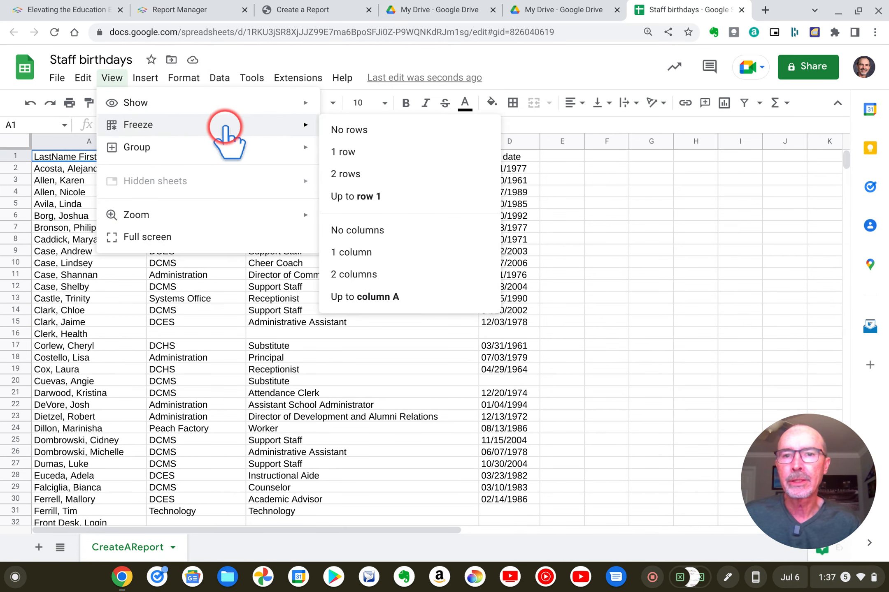
pyautogui.click(357, 152)
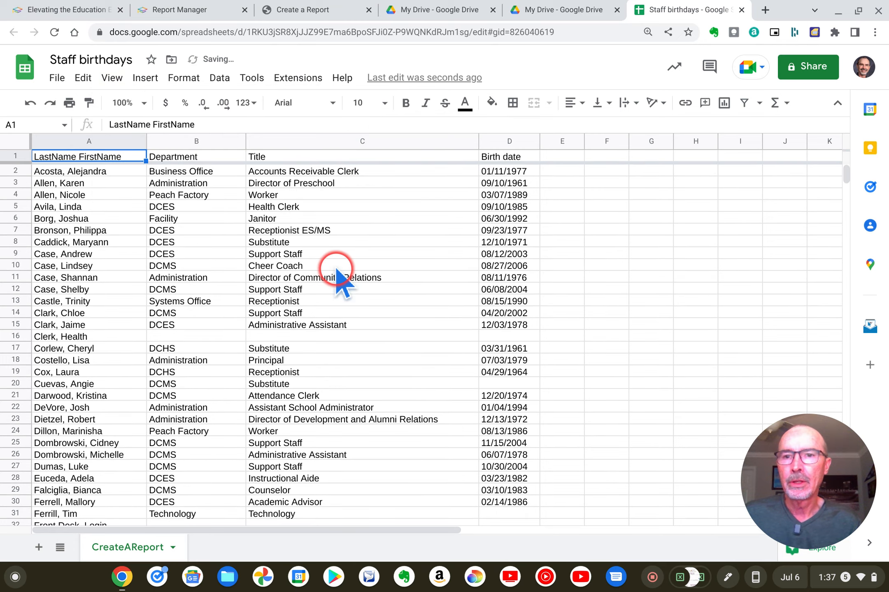
pyautogui.scroll(-10, 341, 273)
pyautogui.scroll(10, 337, 268)
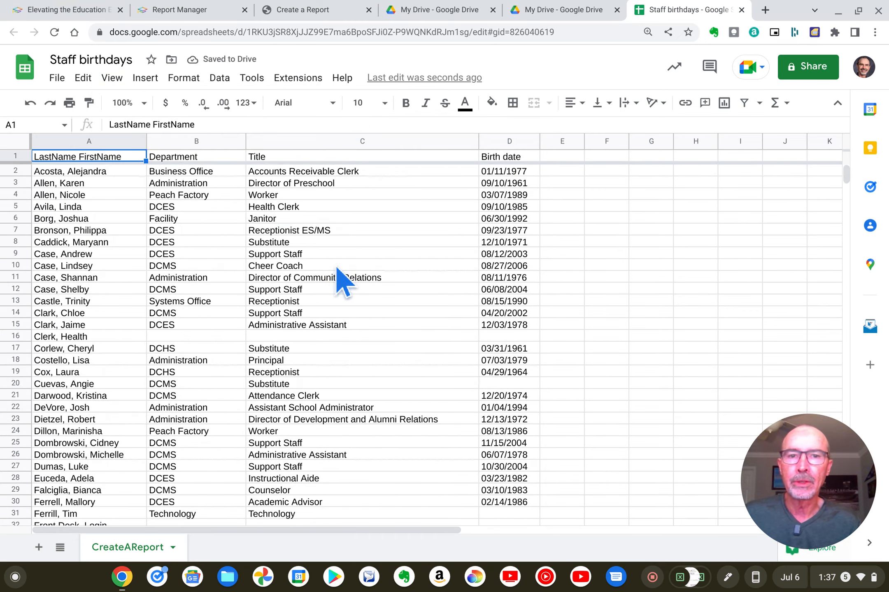
pyautogui.scroll(-10, 327, 370)
pyautogui.scroll(10, 327, 371)
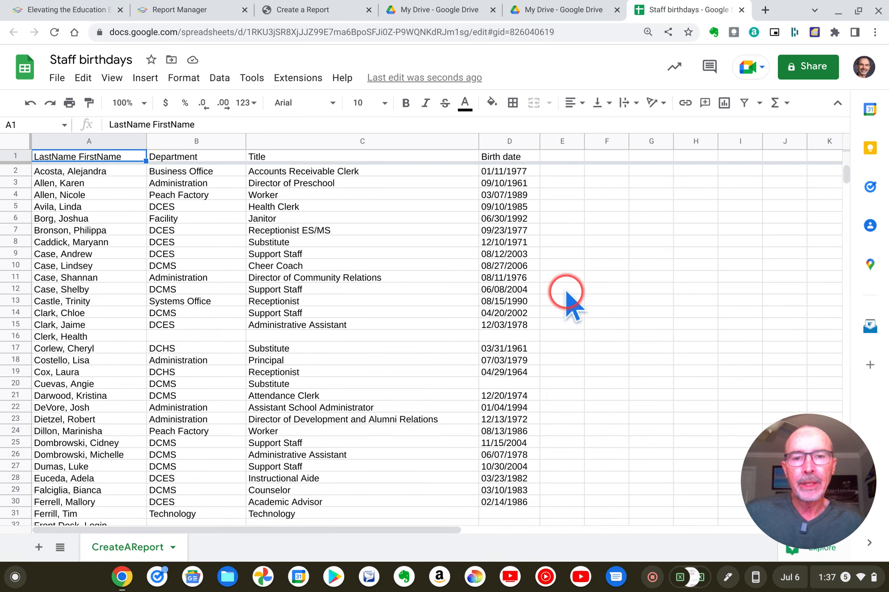
pyautogui.scroll(-15, 531, 325)
pyautogui.scroll(15, 532, 325)
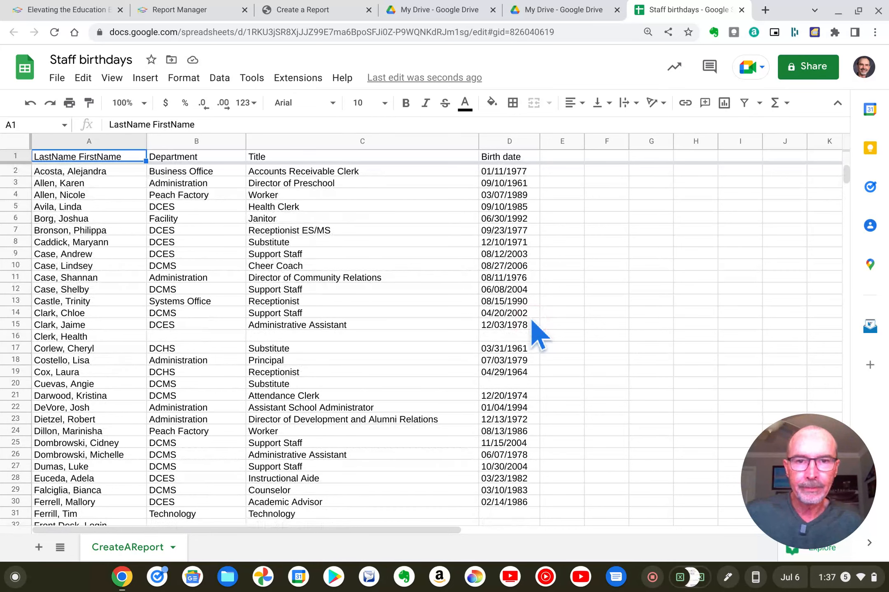
# Sort the whole sheet by the Birth date column D, A to Z.
pyautogui.click(497, 142)
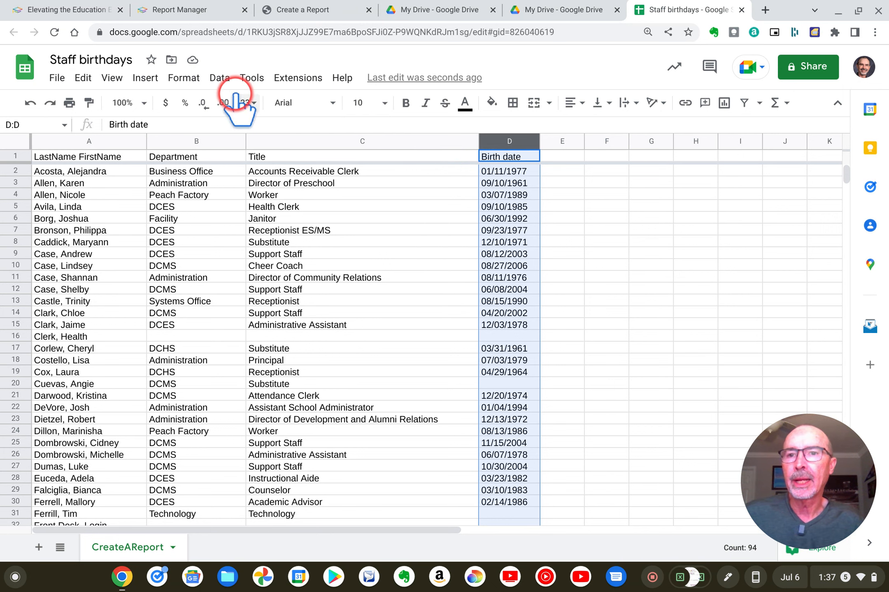
pyautogui.click(220, 78)
pyautogui.moveTo(249, 101)
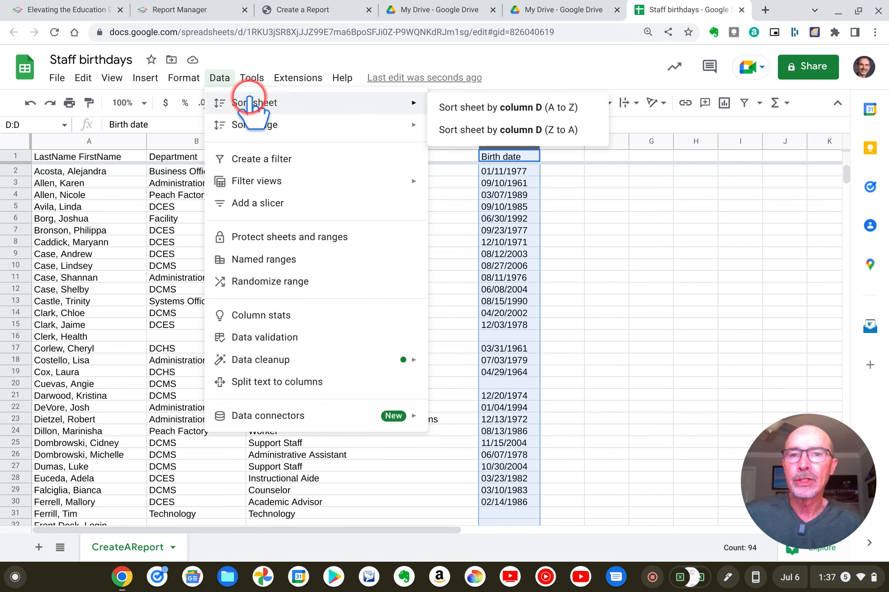
pyautogui.click(510, 108)
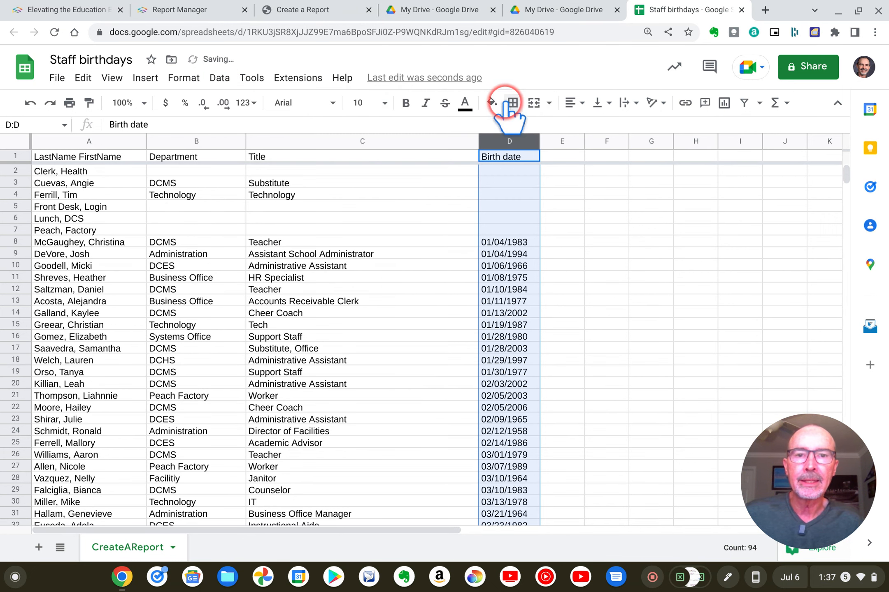
pyautogui.click(600, 218)
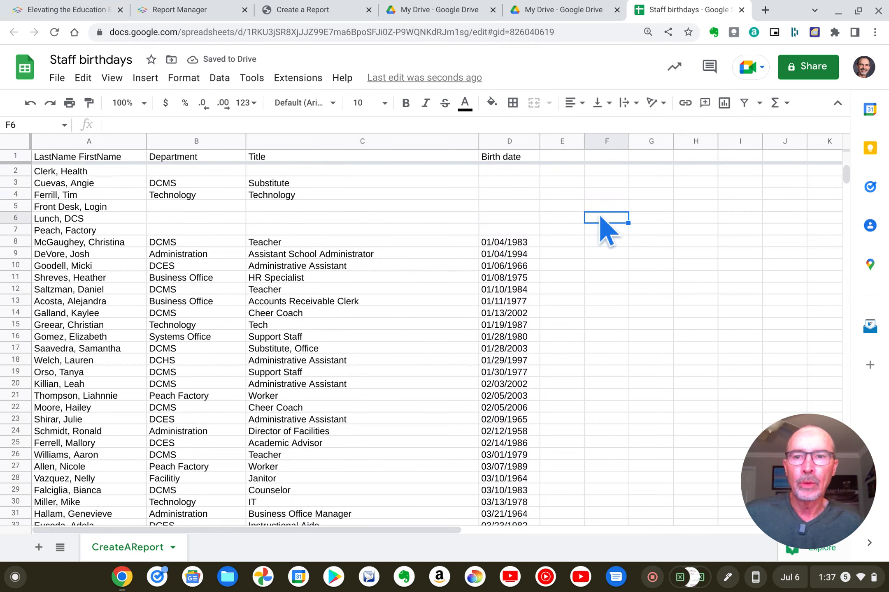
# Delete rows 2–7, the entries without a birth date.
pyautogui.click(16, 170)
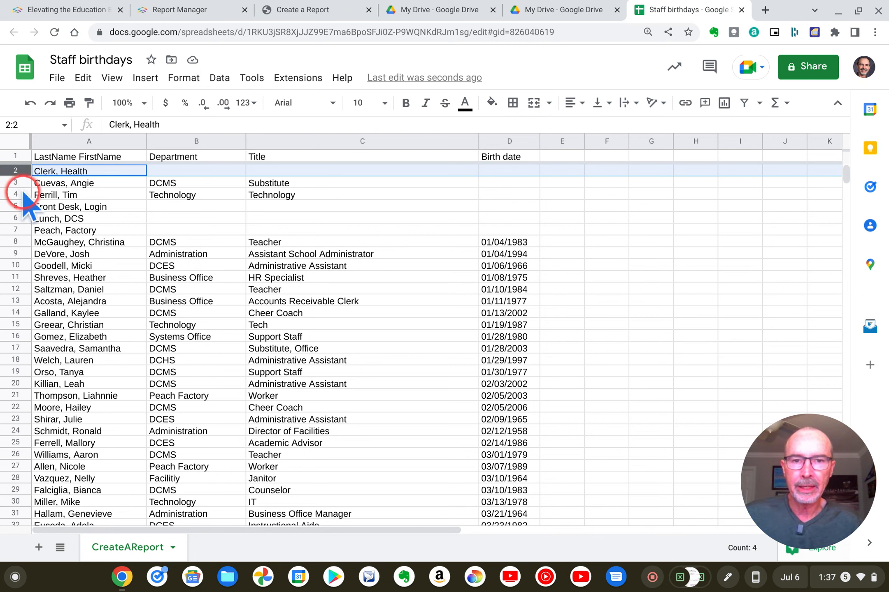
pyautogui.keyDown('shift'); pyautogui.click(16, 230); pyautogui.keyUp('shift')
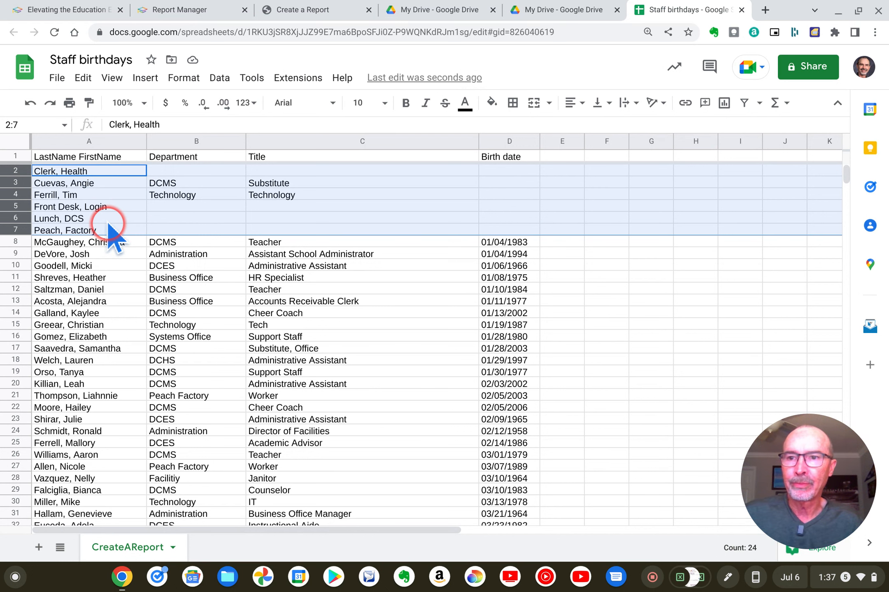
pyautogui.click(85, 80)
pyautogui.click(174, 258)
pyautogui.click(179, 280)
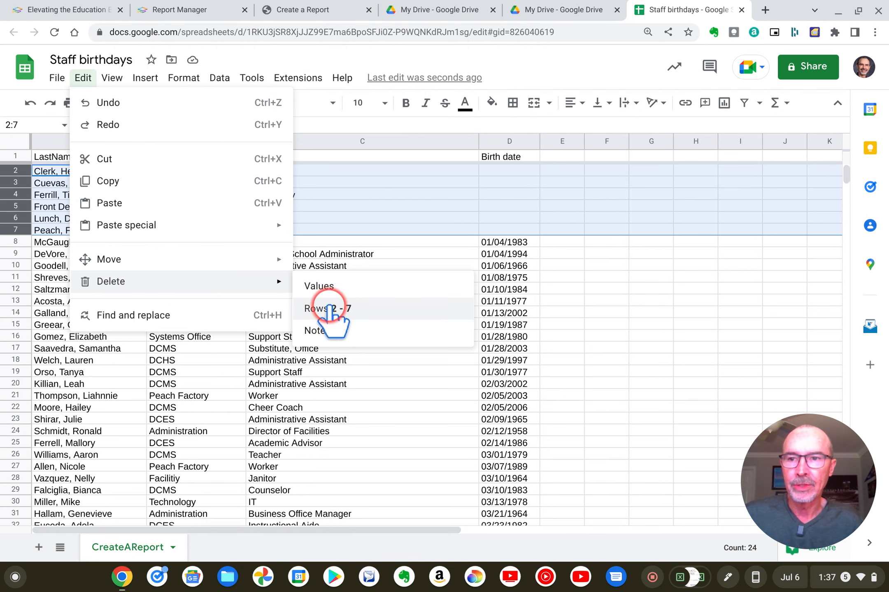
pyautogui.click(327, 308)
pyautogui.click(549, 275)
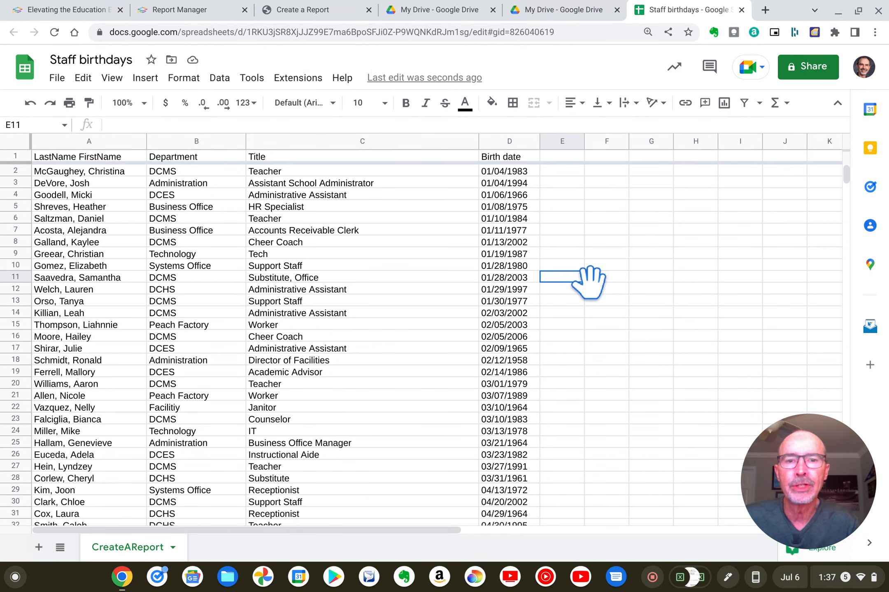
pyautogui.scroll(-20, 588, 284)
pyautogui.scroll(20, 588, 283)
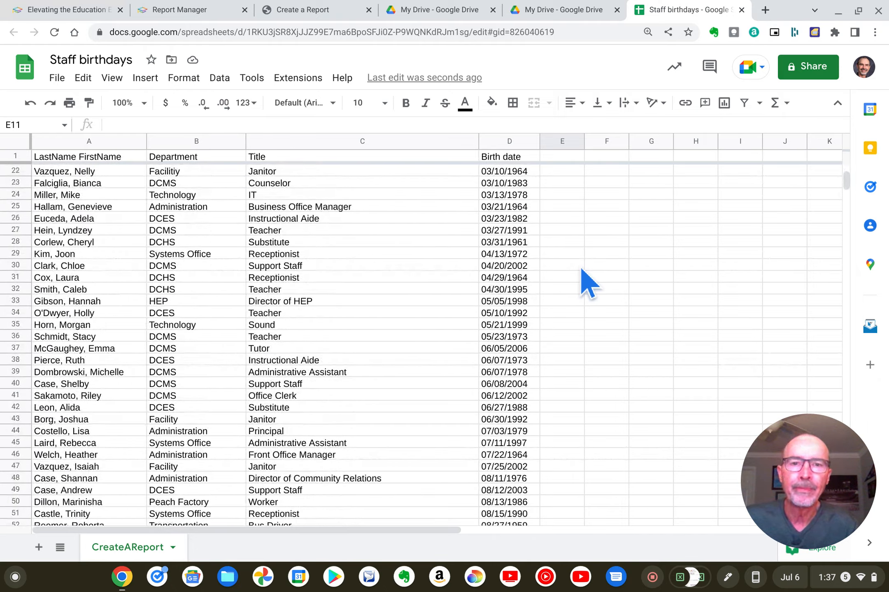
pyautogui.hscroll(5, 588, 284)
pyautogui.hscroll(-5, 581, 270)
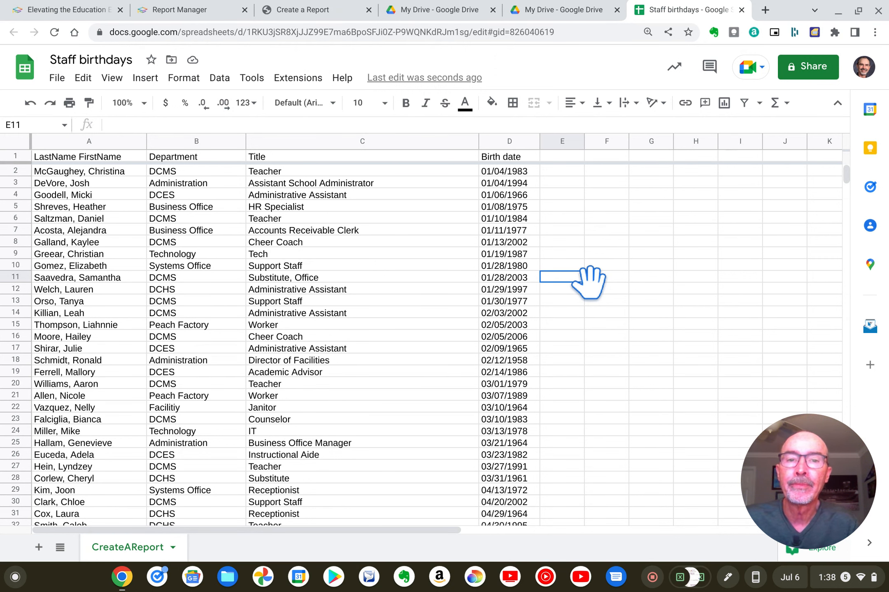
# Try sorting the whole sheet by the Birth date column D, Z to A, and undo the sort.
pyautogui.click(499, 142)
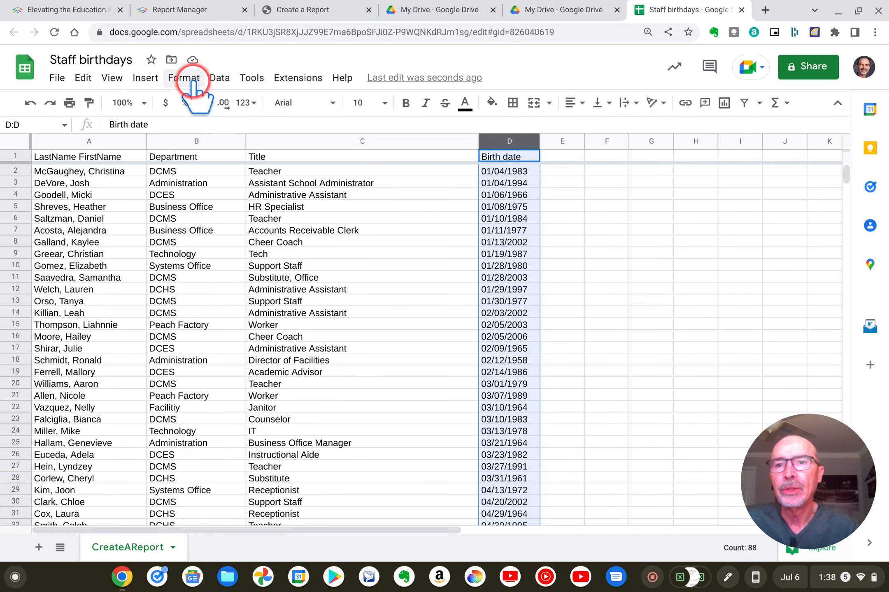
pyautogui.click(216, 79)
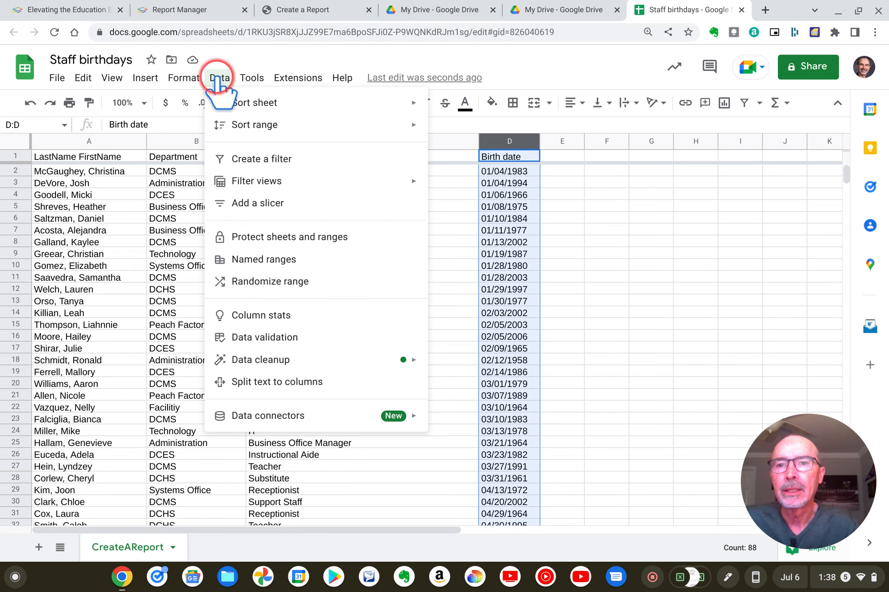
pyautogui.moveTo(256, 102)
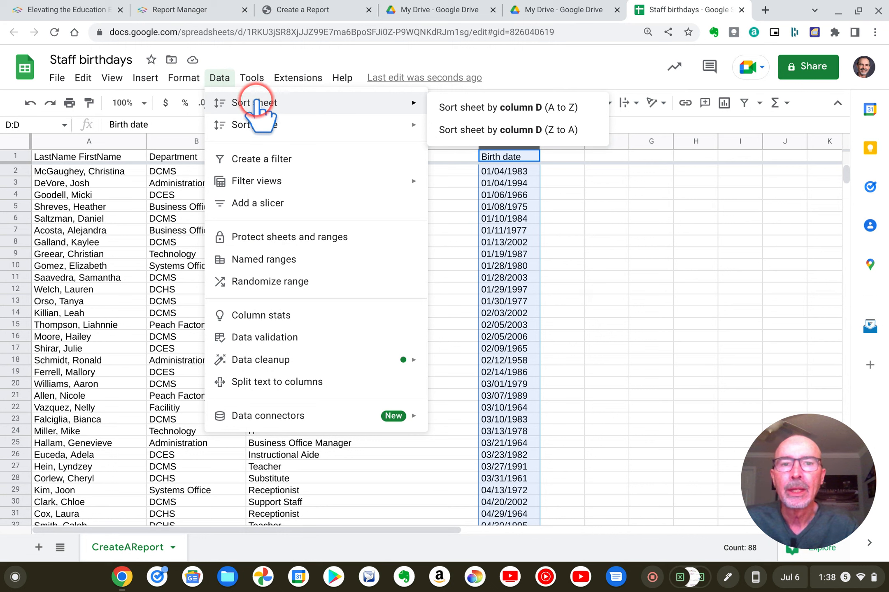
pyautogui.click(490, 131)
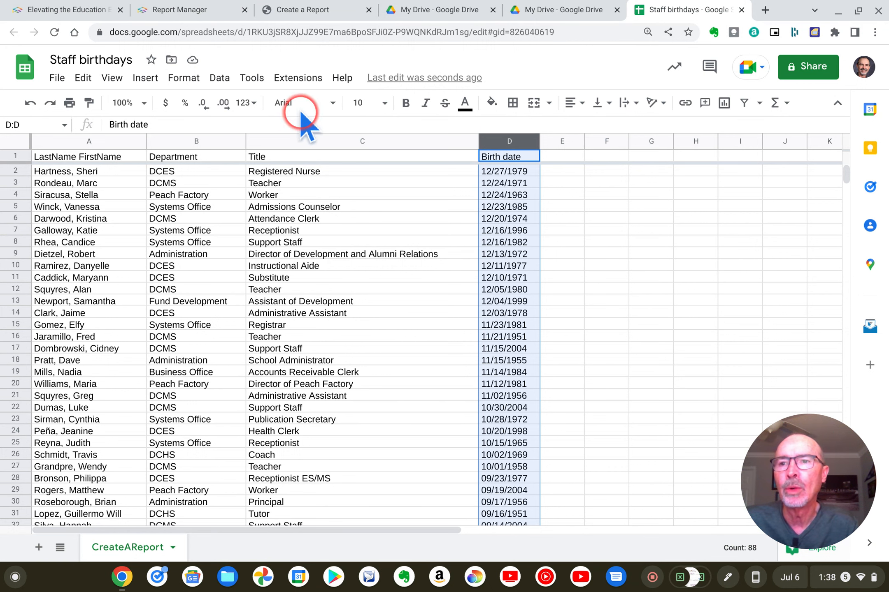
pyautogui.click(27, 105)
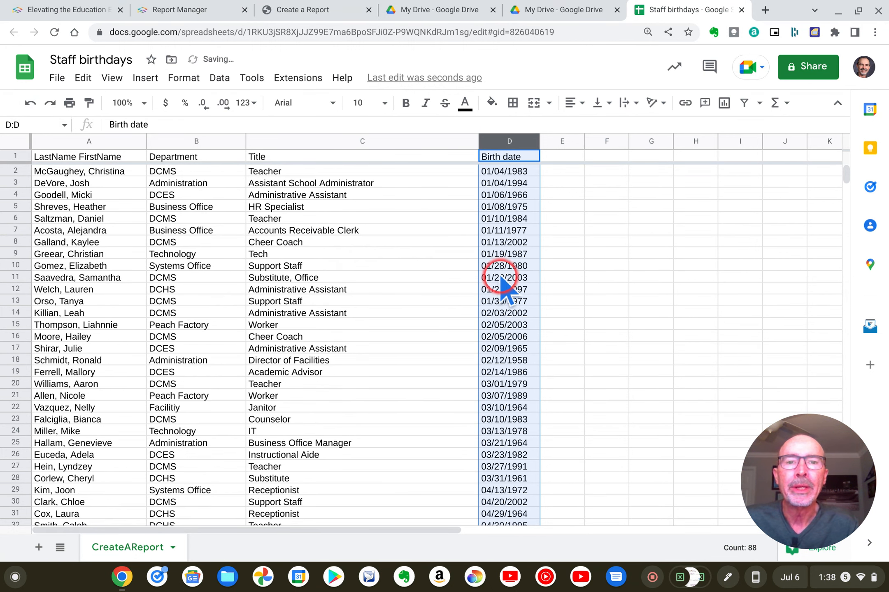
pyautogui.click(565, 265)
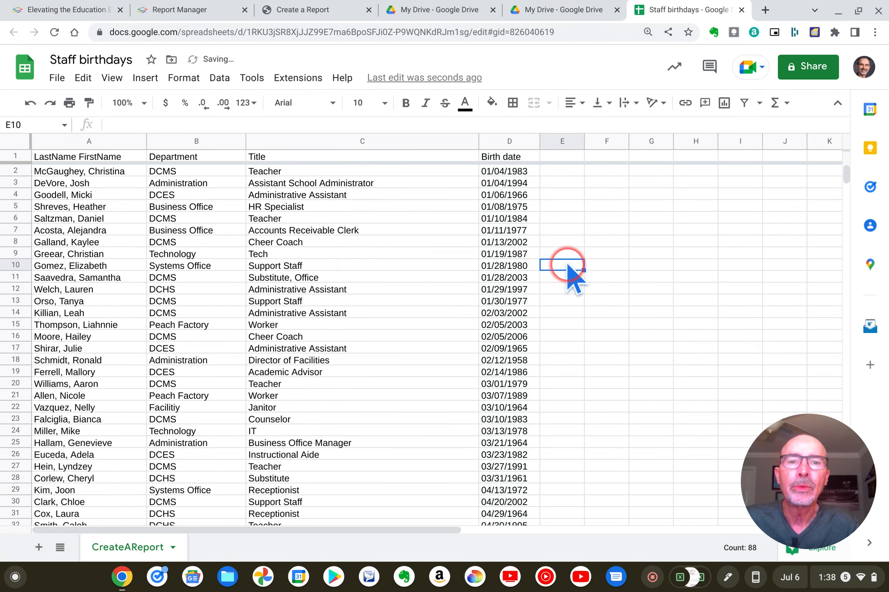
pyautogui.click(519, 172)
pyautogui.scroll(-20, 519, 288)
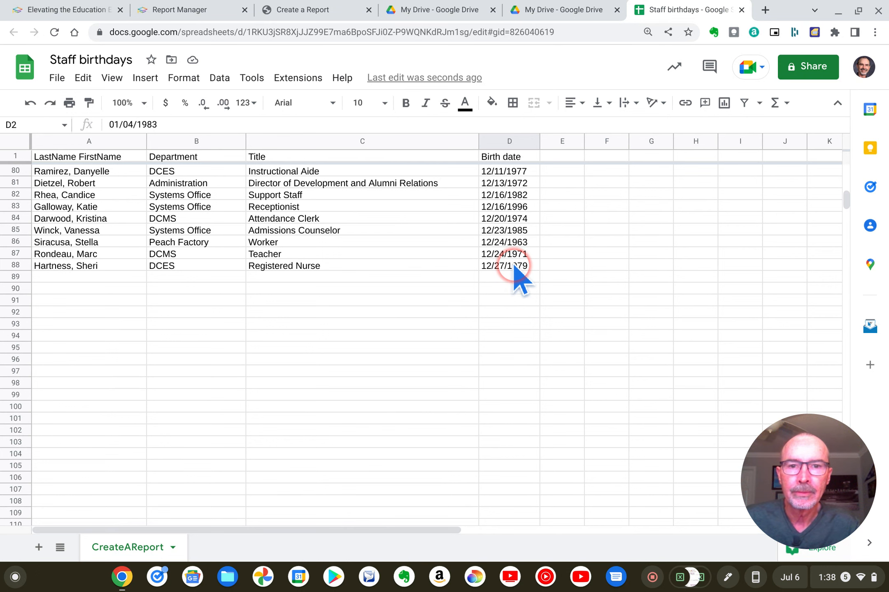
pyautogui.keyDown('shift'); pyautogui.click(514, 265); pyautogui.keyUp('shift')
pyautogui.scroll(20, 628, 338)
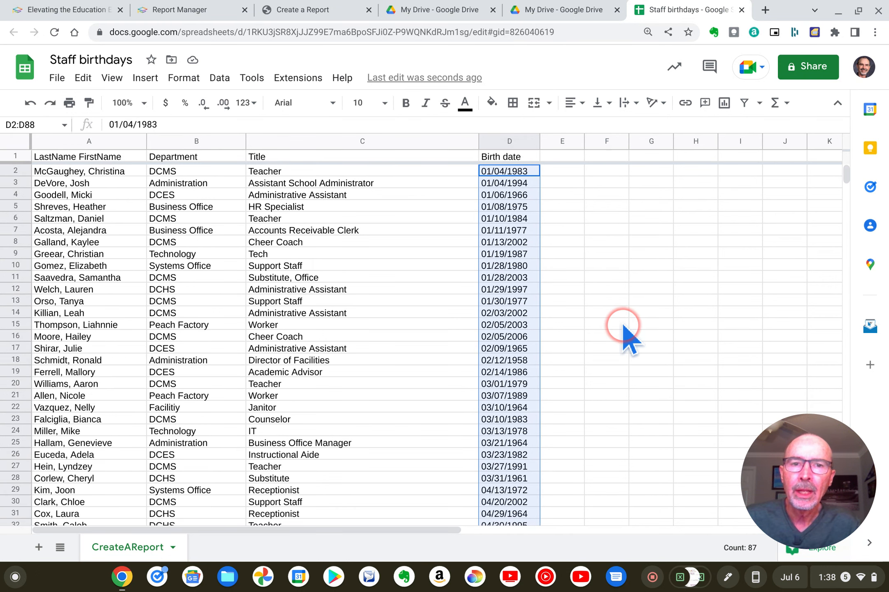
pyautogui.click(623, 325)
# Change the number format of the birth dates in D2:D88 from plain text to Date.
pyautogui.click(520, 172)
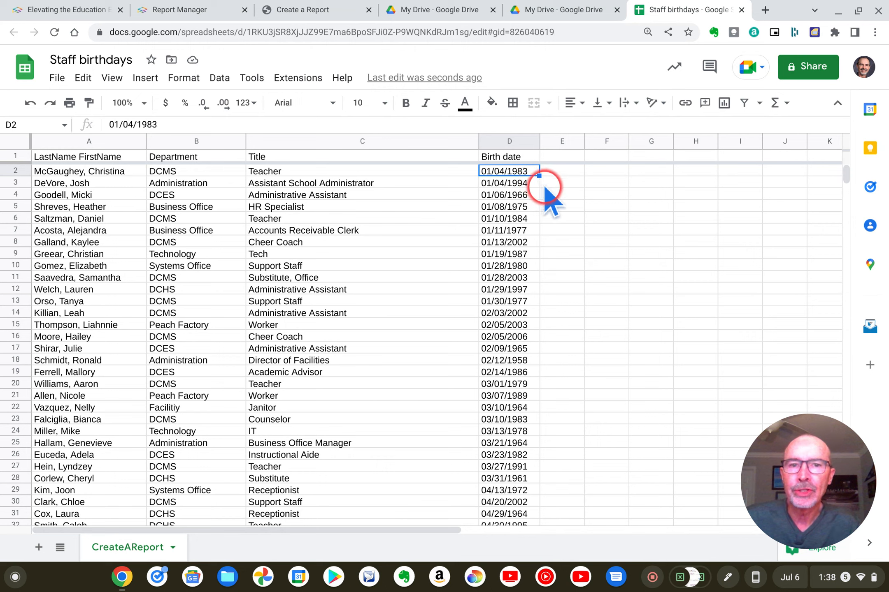
pyautogui.scroll(-20, 563, 198)
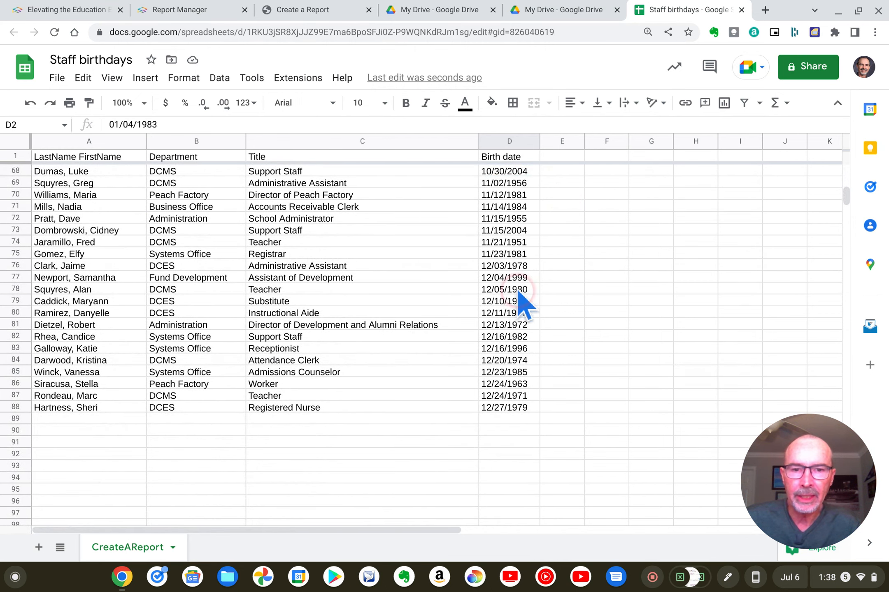
pyautogui.keyDown('shift'); pyautogui.click(505, 410); pyautogui.keyUp('shift')
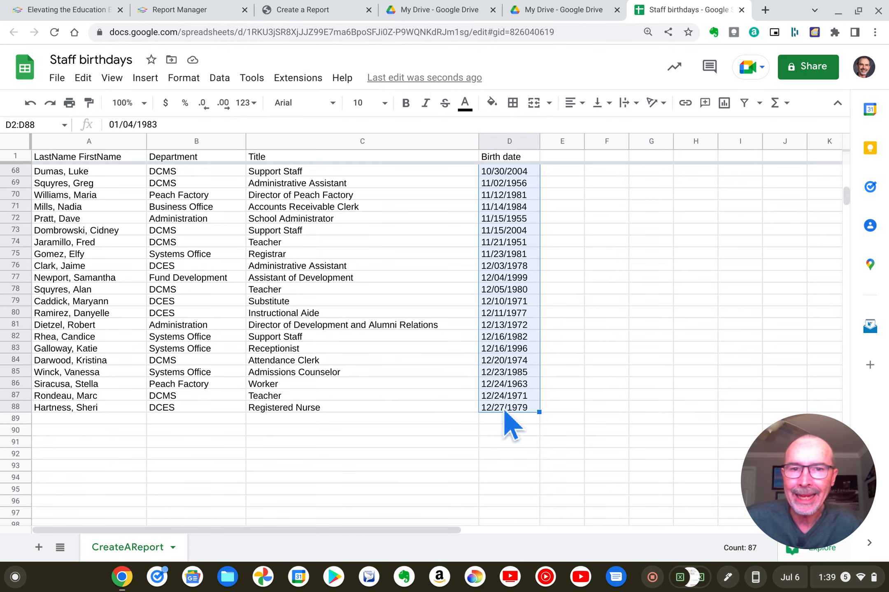
pyautogui.scroll(20, 510, 424)
pyautogui.hscroll(2, 510, 423)
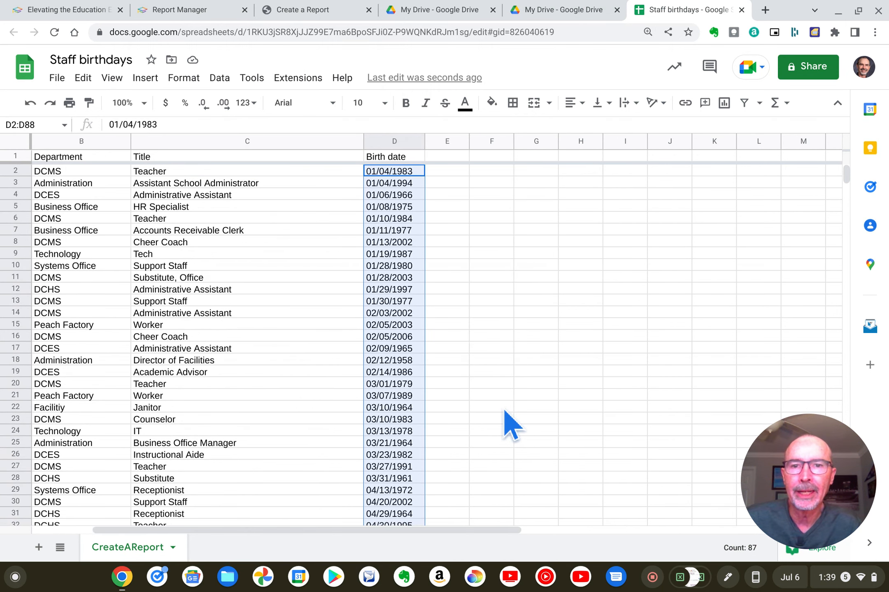
pyautogui.hscroll(-2, 511, 426)
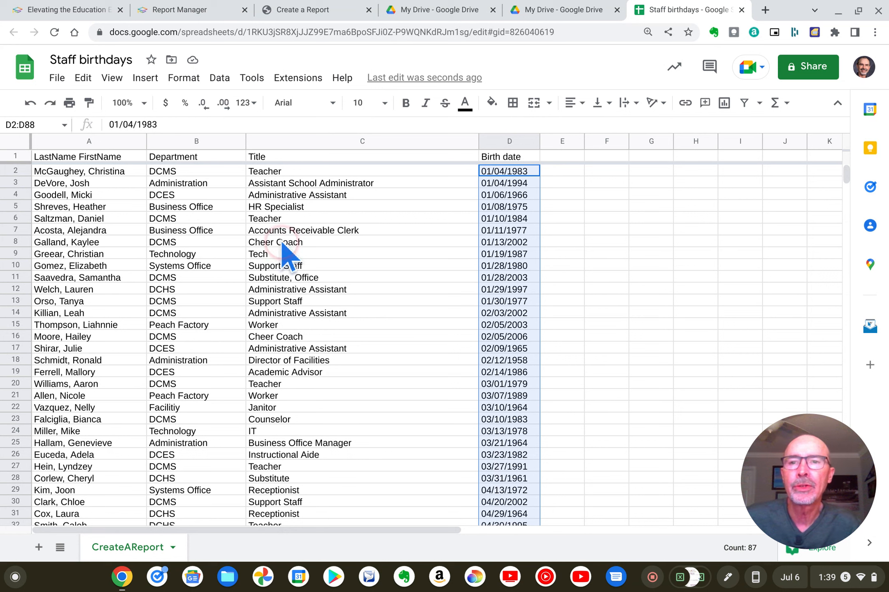
pyautogui.click(189, 79)
pyautogui.click(208, 137)
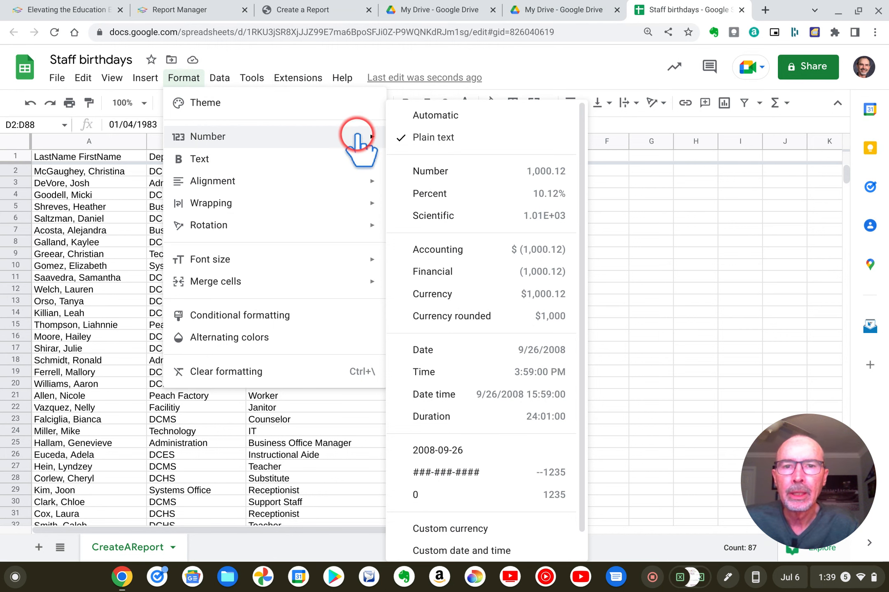
pyautogui.click(439, 349)
pyautogui.click(650, 327)
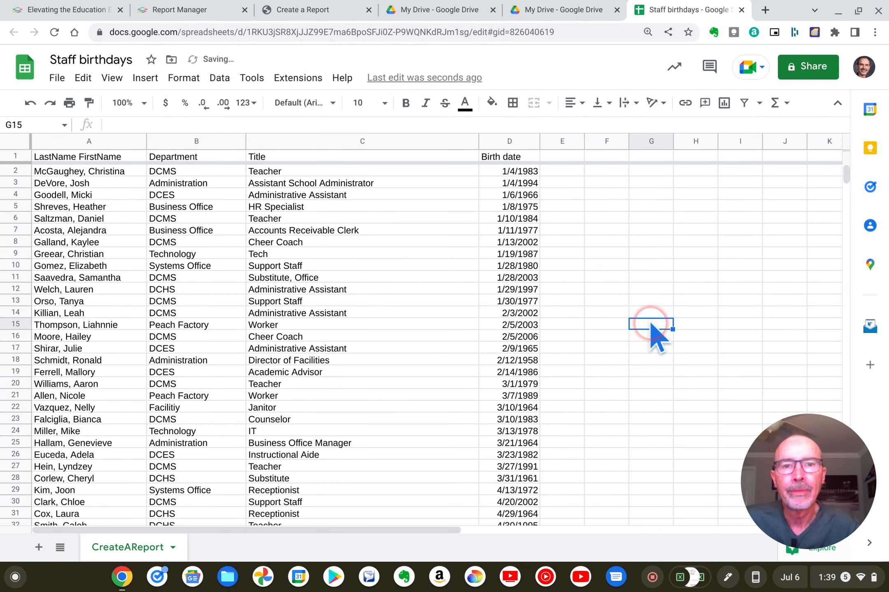
# Sort the whole sheet by the Birth date column D, Z to A, and check the order through the last row.
pyautogui.click(495, 142)
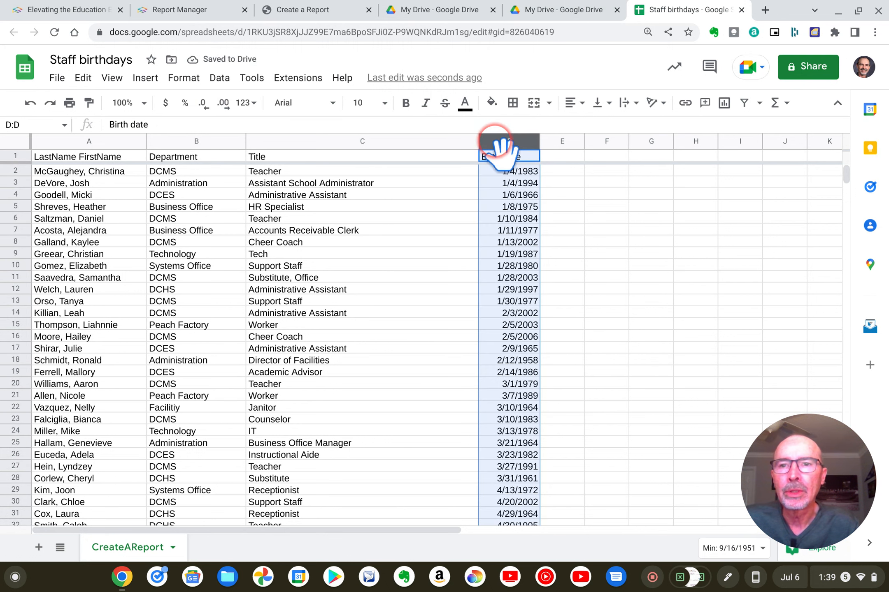
pyautogui.click(220, 78)
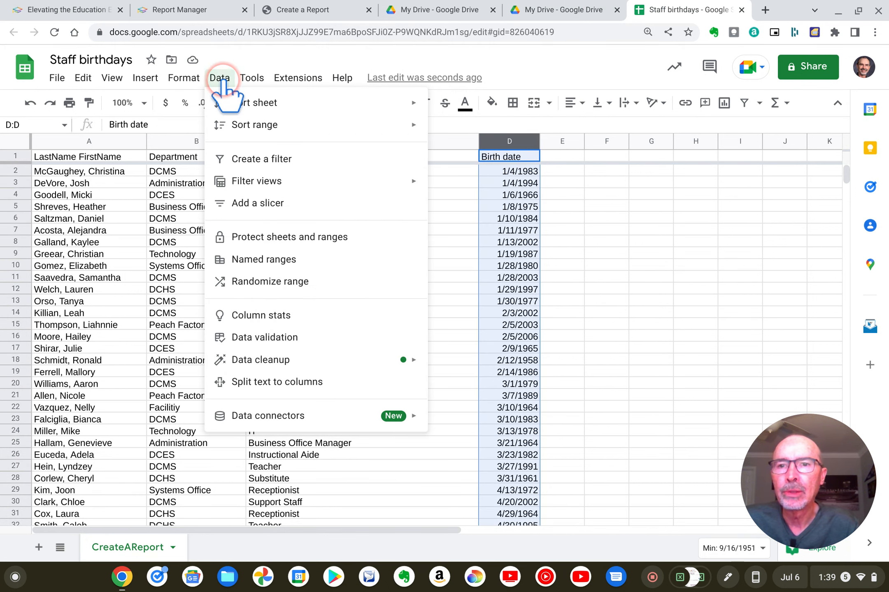
pyautogui.moveTo(241, 102)
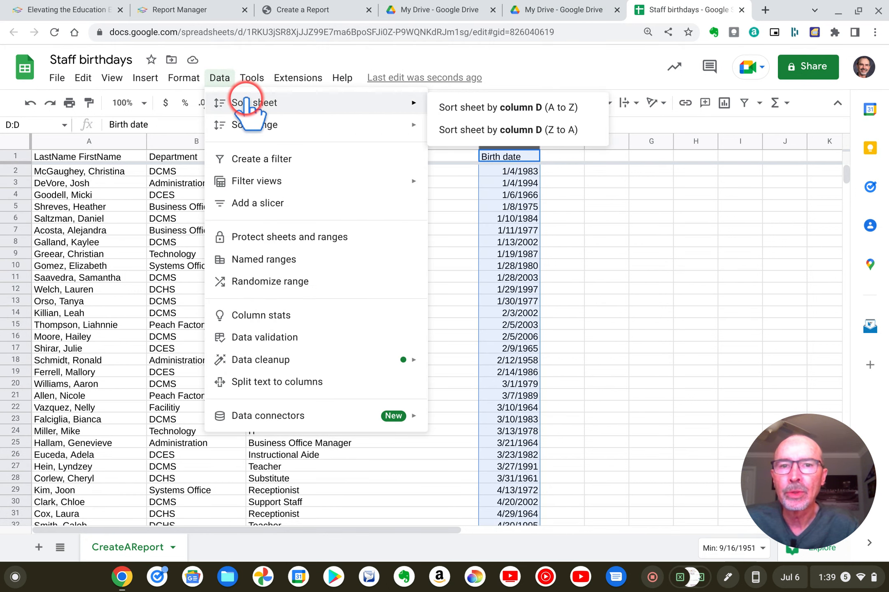
pyautogui.click(477, 131)
pyautogui.click(663, 283)
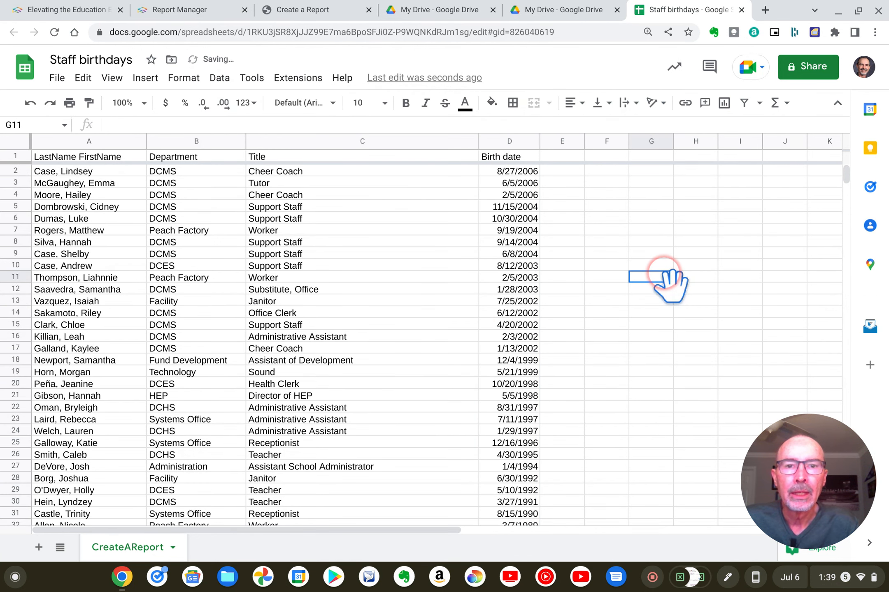
pyautogui.click(654, 276)
pyautogui.scroll(-15, 649, 271)
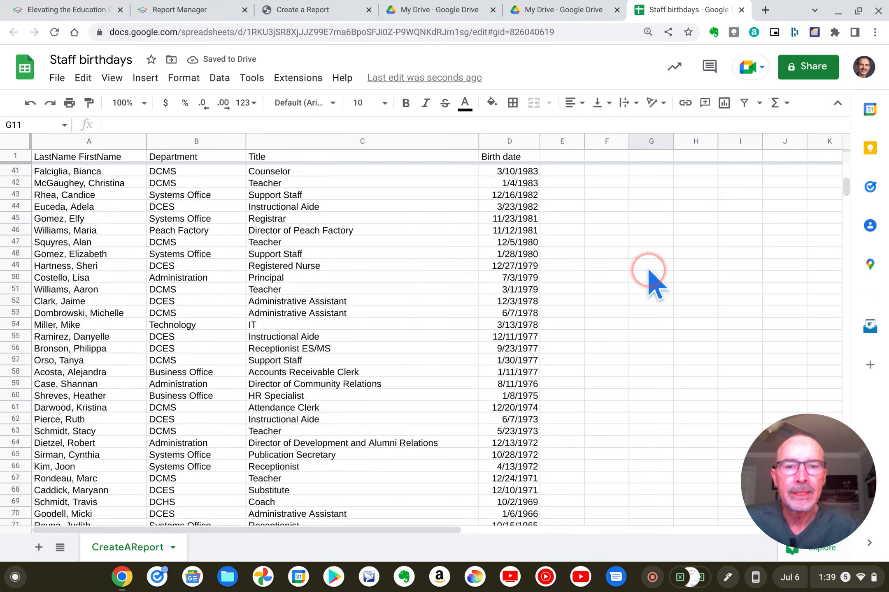
pyautogui.scroll(15, 652, 276)
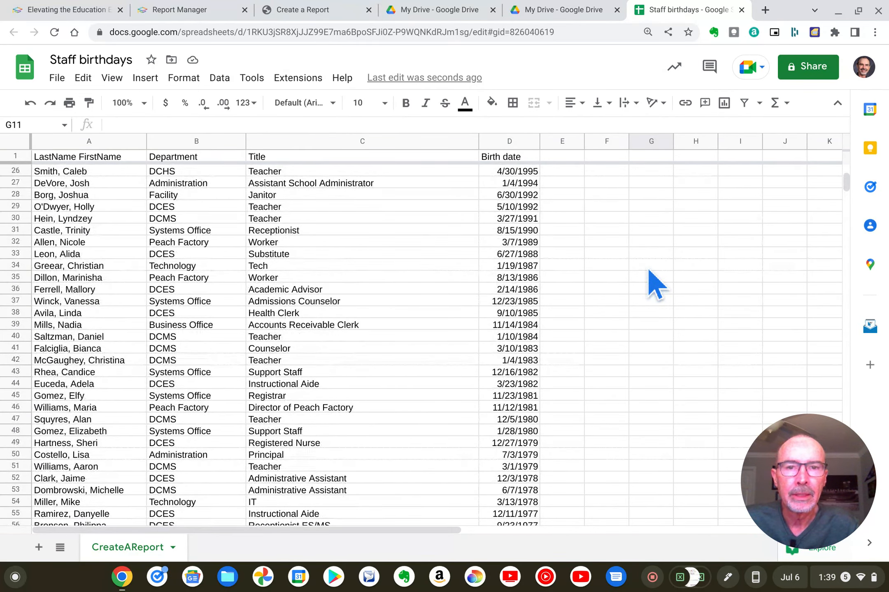
pyautogui.click(561, 181)
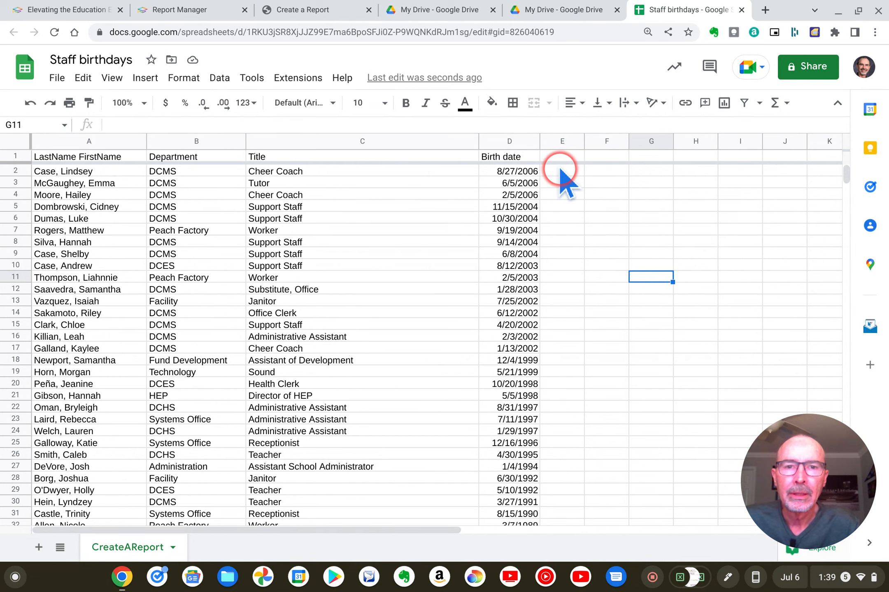
pyautogui.scroll(-15, 560, 175)
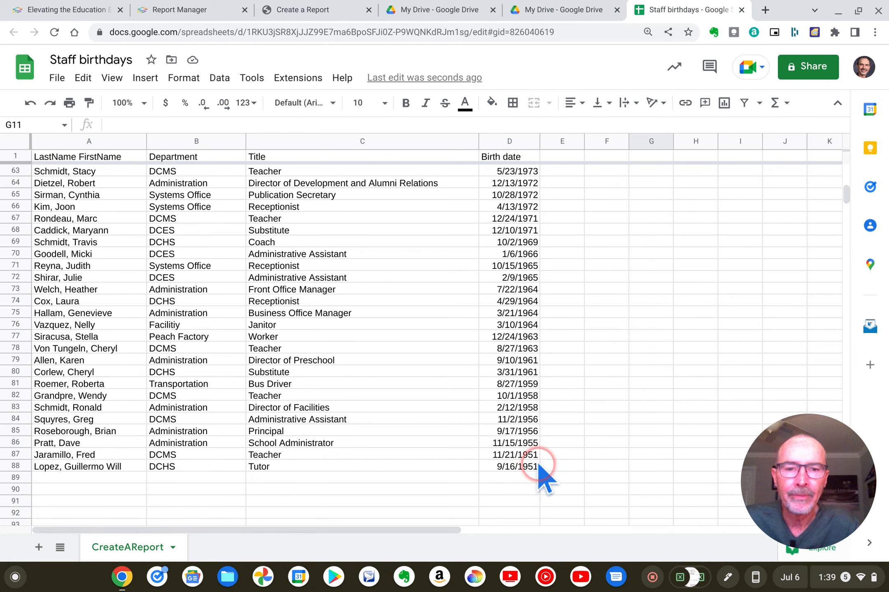
pyautogui.scroll(15, 522, 473)
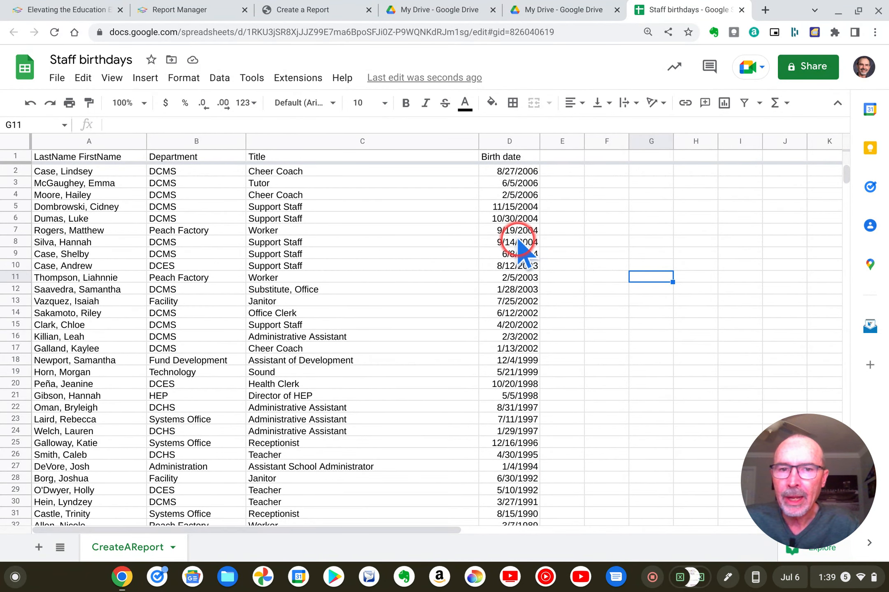
# Sort the whole sheet by the Birth date column D, A to Z, and review the order down to the last entry.
pyautogui.click(498, 142)
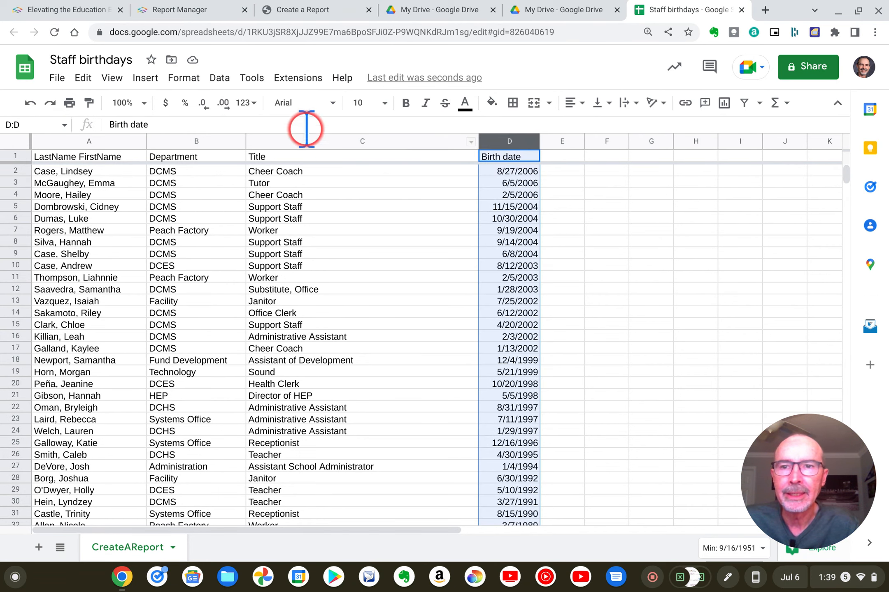
pyautogui.click(219, 78)
pyautogui.moveTo(252, 103)
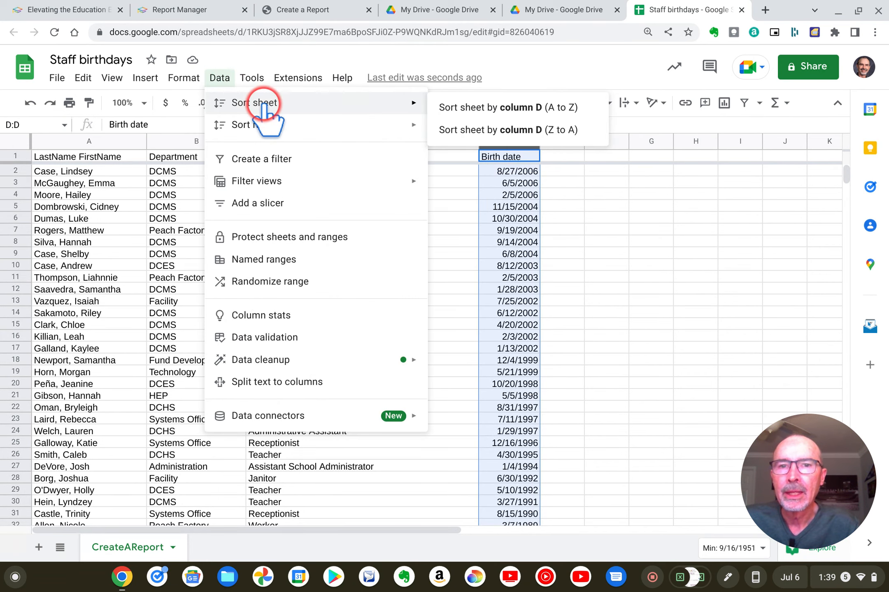
pyautogui.click(497, 107)
pyautogui.click(592, 195)
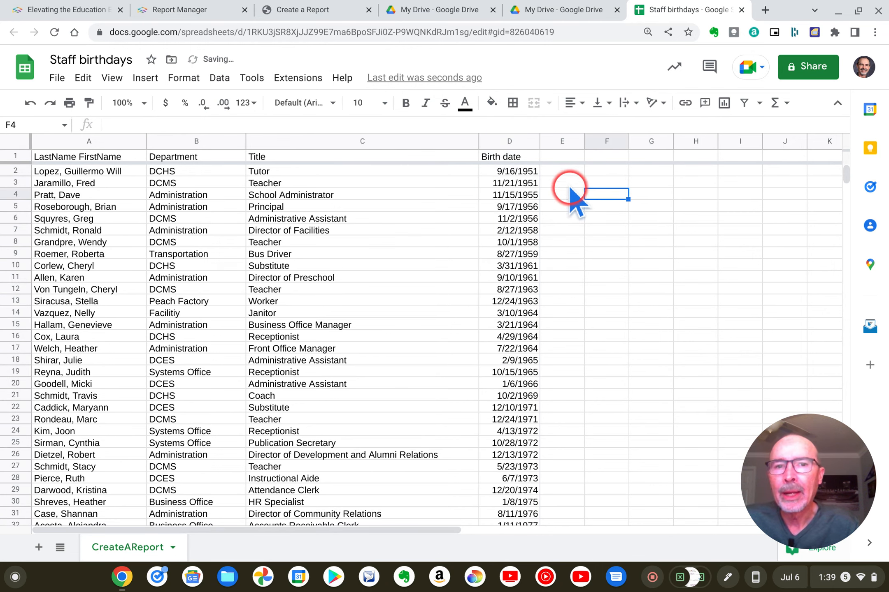
pyautogui.scroll(-20, 534, 173)
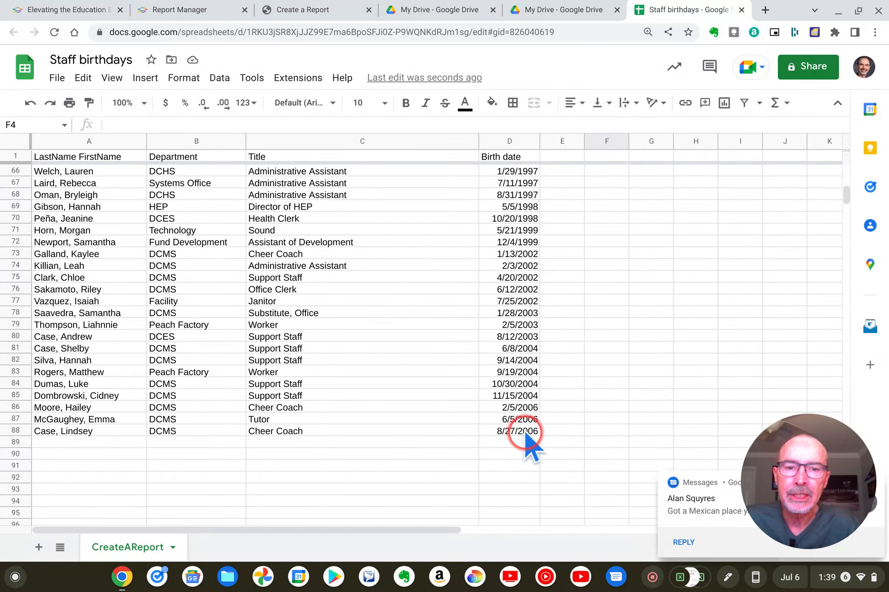
pyautogui.scroll(20, 526, 436)
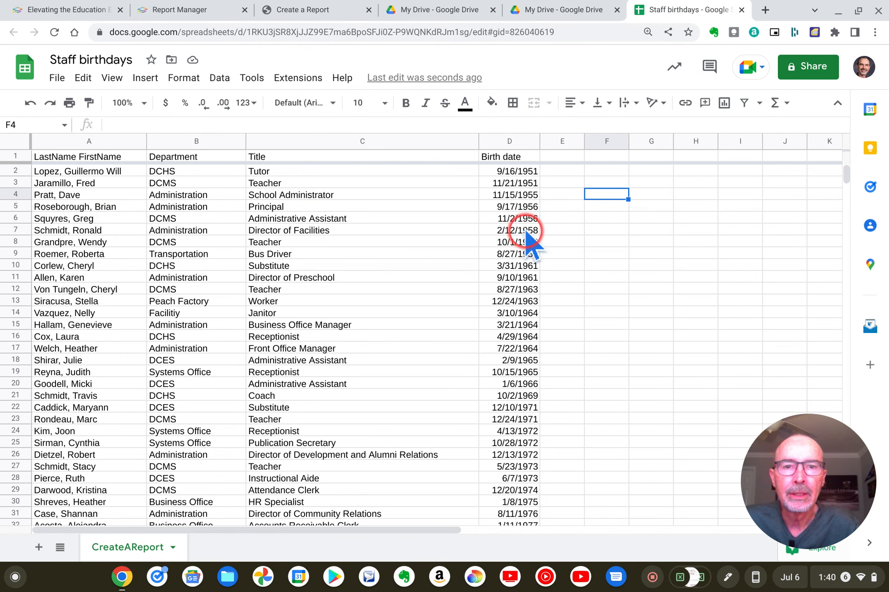
pyautogui.click(547, 218)
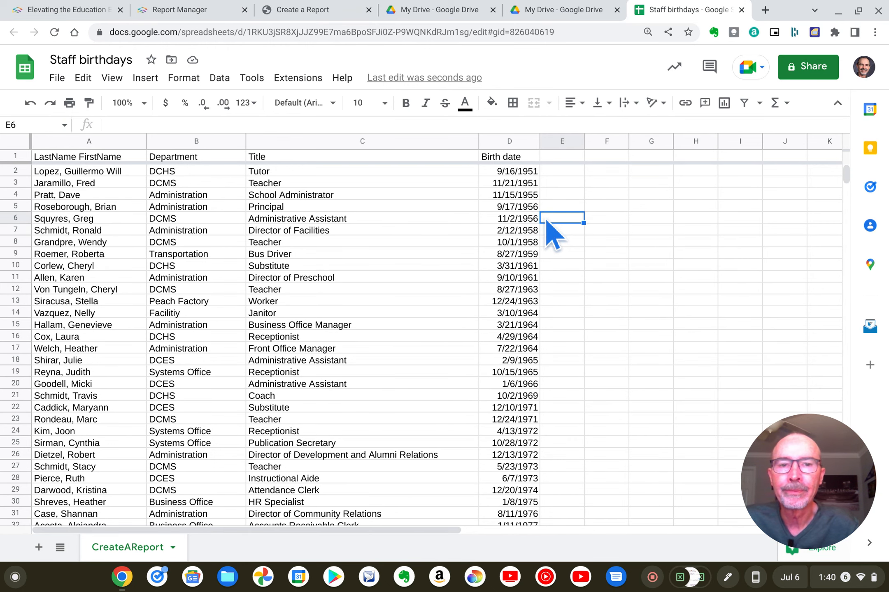
# Change the number format of the birth dates in D2:D88 to Plain text.
pyautogui.click(529, 172)
pyautogui.scroll(-15, 526, 197)
pyautogui.scroll(-6, 521, 210)
pyautogui.keyDown('shift'); pyautogui.click(514, 289); pyautogui.keyUp('shift')
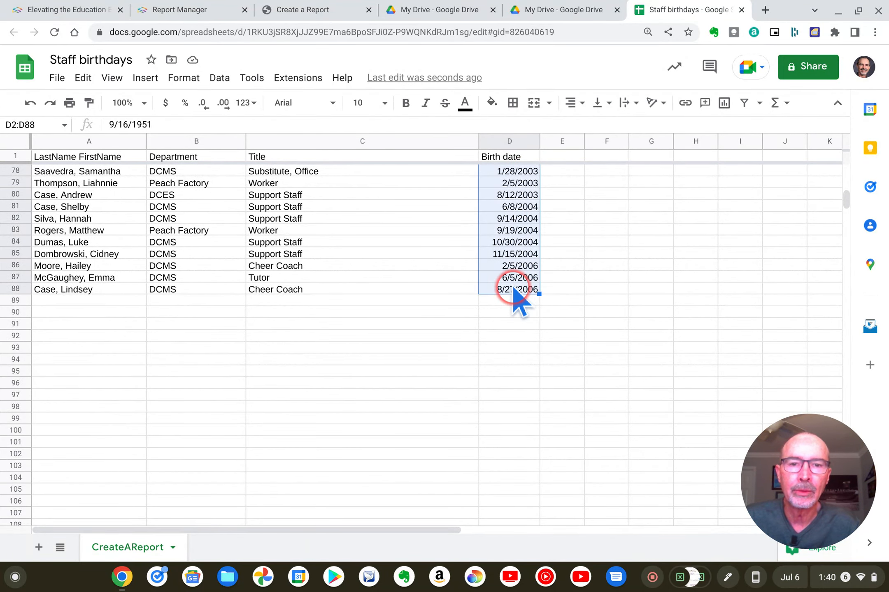
pyautogui.scroll(20, 519, 304)
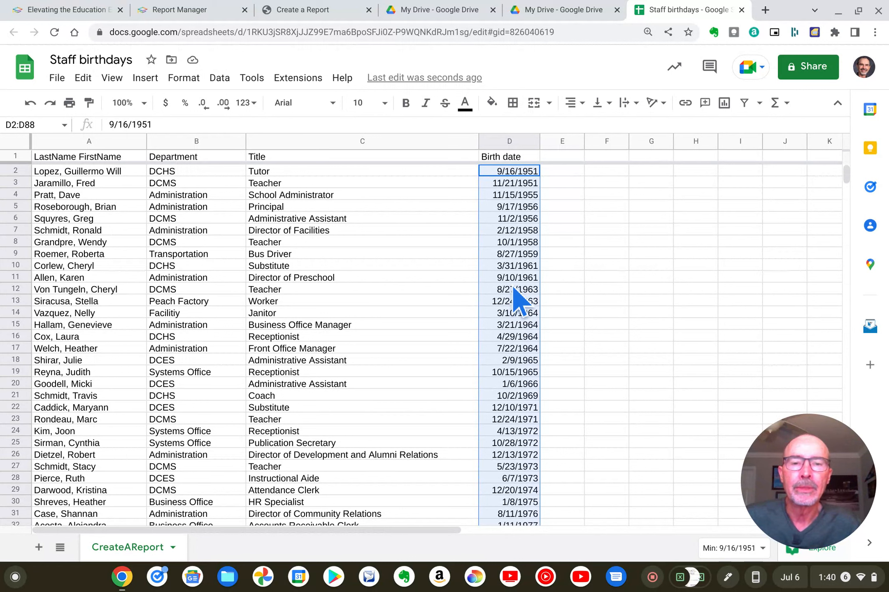
pyautogui.click(192, 80)
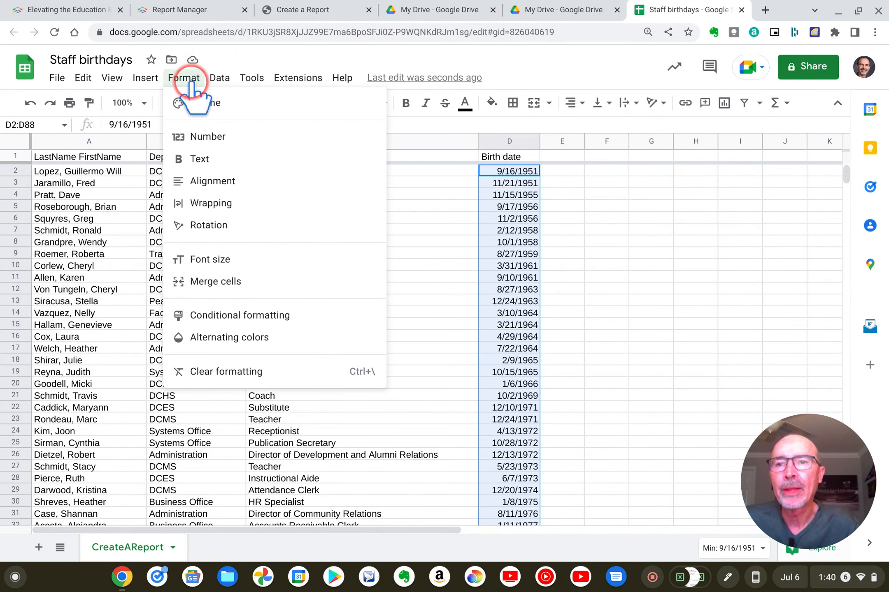
pyautogui.moveTo(224, 137)
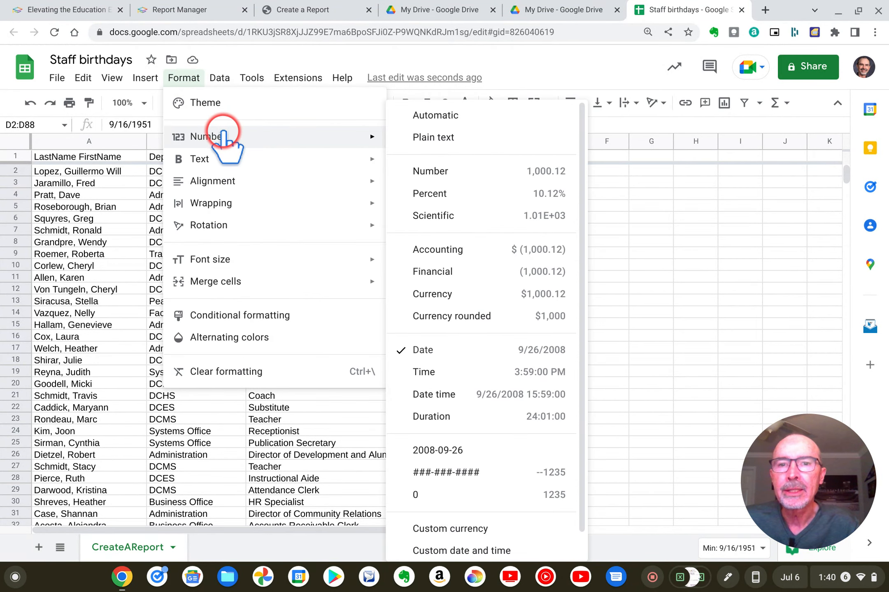
pyautogui.click(426, 137)
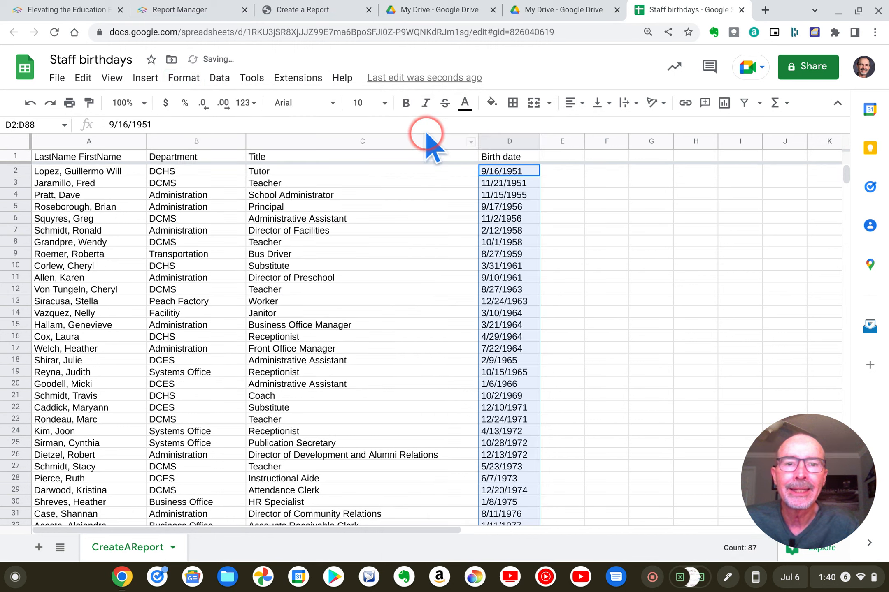
pyautogui.click(663, 286)
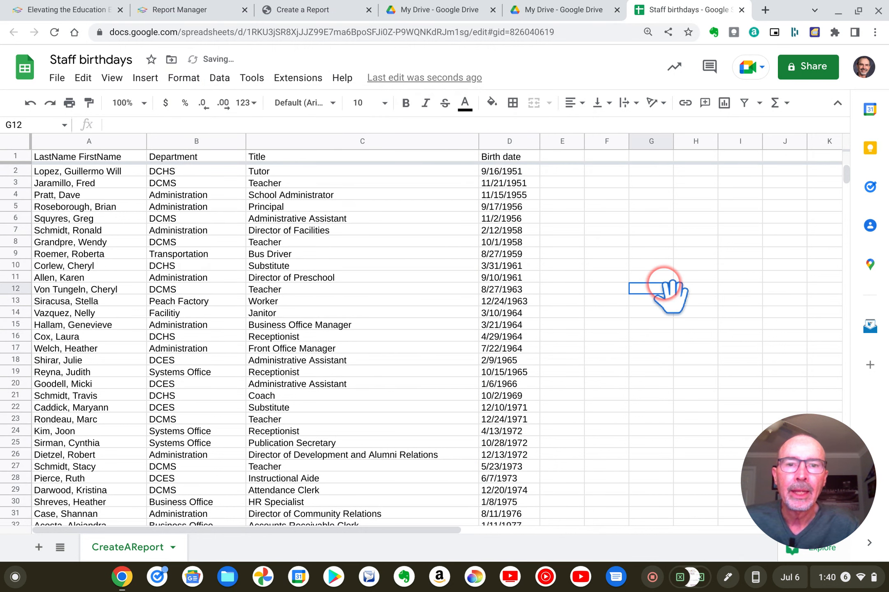
# Sort the whole sheet by the plain-text Birth date column D, A to Z.
pyautogui.click(497, 144)
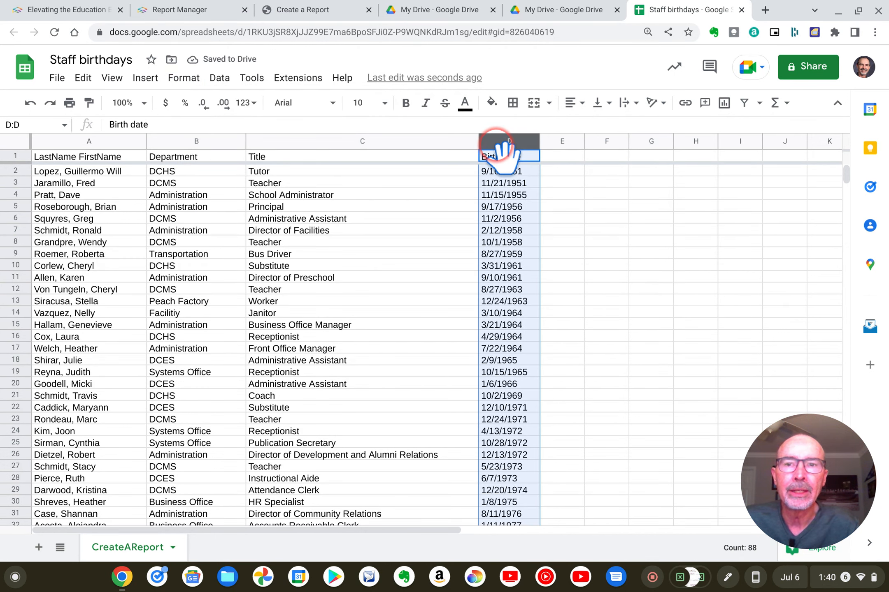
pyautogui.click(225, 81)
pyautogui.moveTo(248, 104)
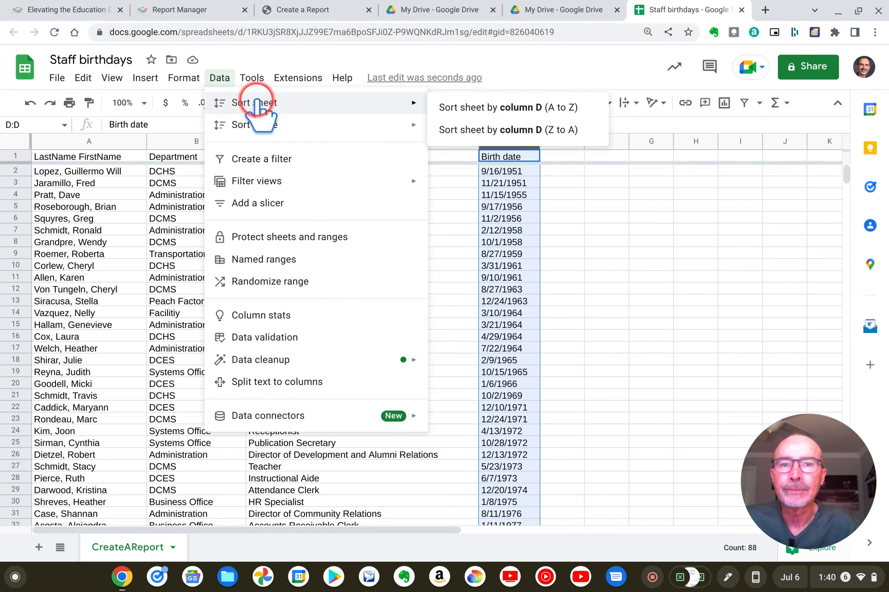
pyautogui.click(504, 105)
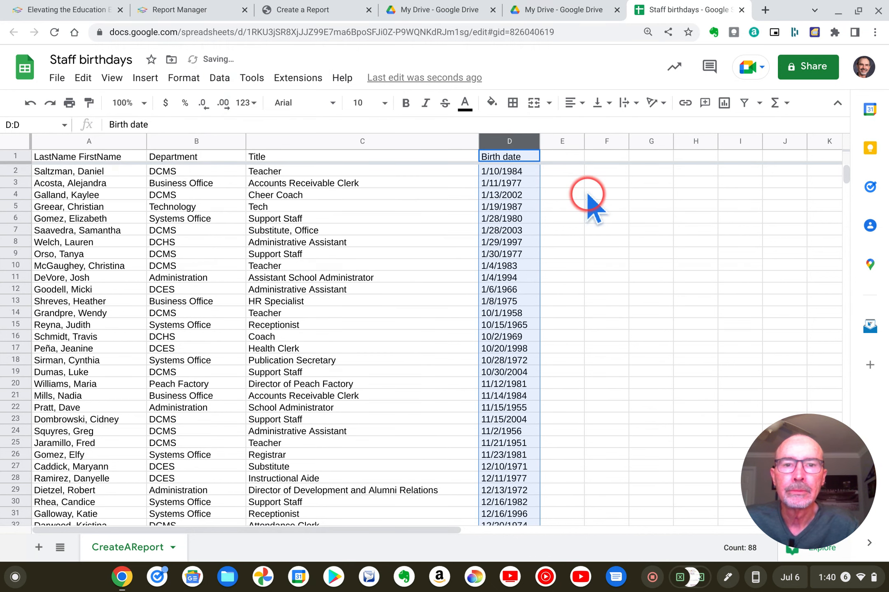
pyautogui.click(598, 210)
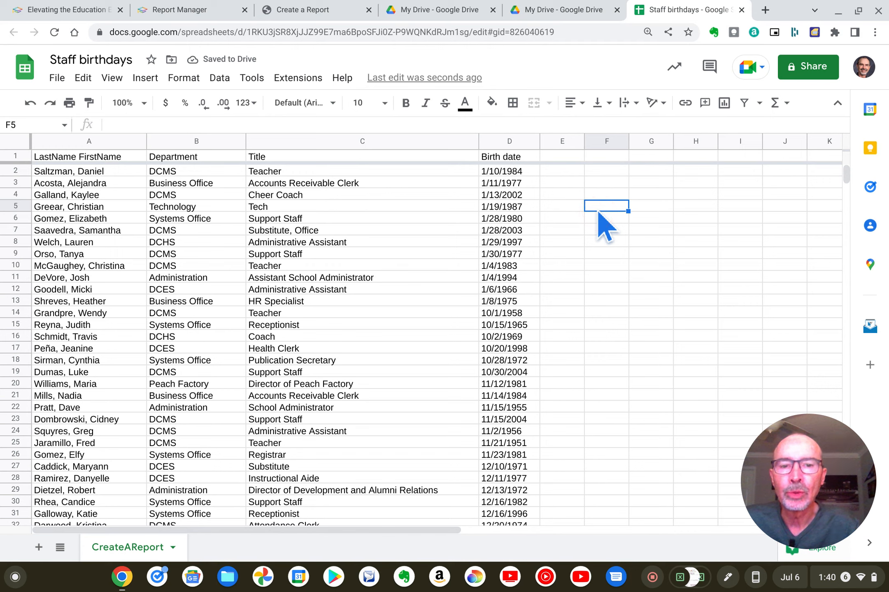
# Examine how the Birth date column orders the months, from the first entry down to row 88 and back.
pyautogui.scroll(-10, 597, 210)
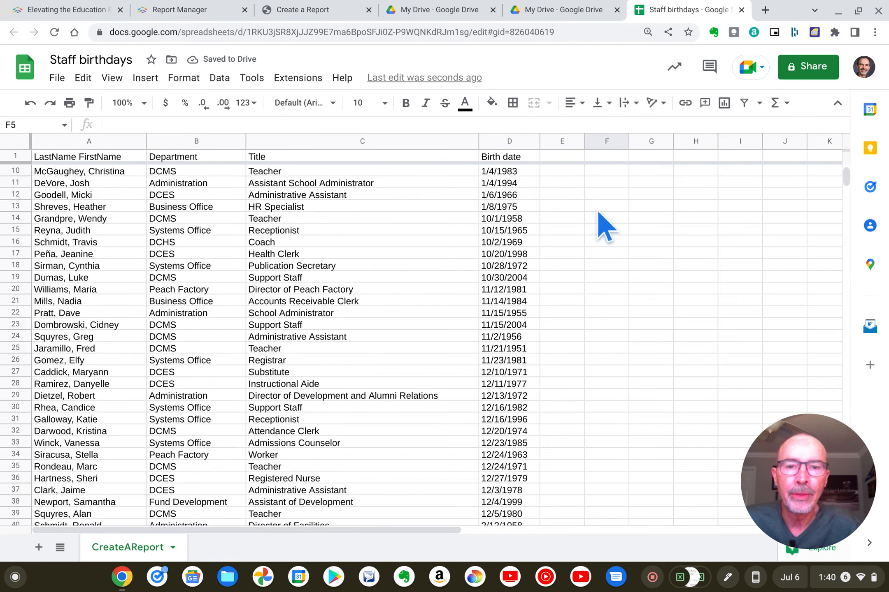
pyautogui.scroll(-3, 597, 210)
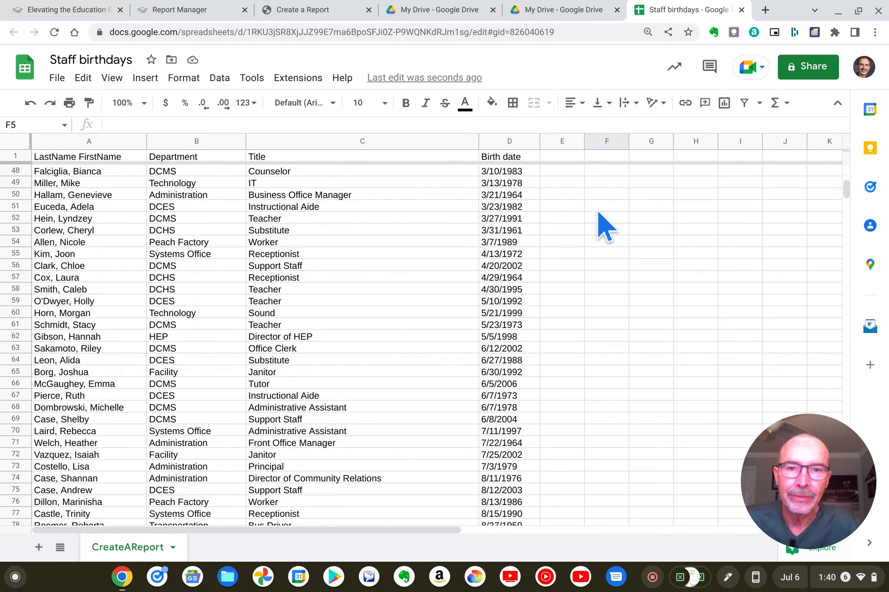
pyautogui.scroll(15, 597, 210)
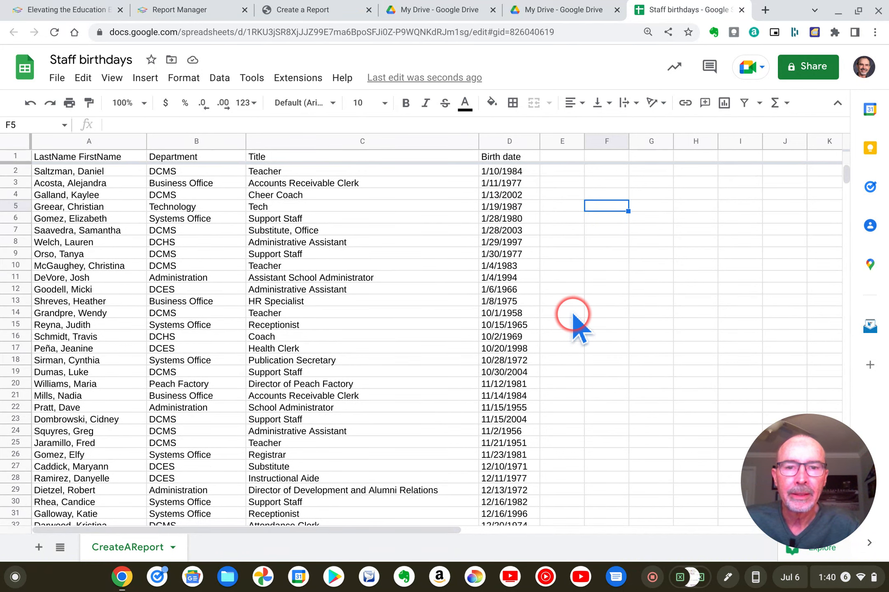
pyautogui.scroll(-3, 562, 321)
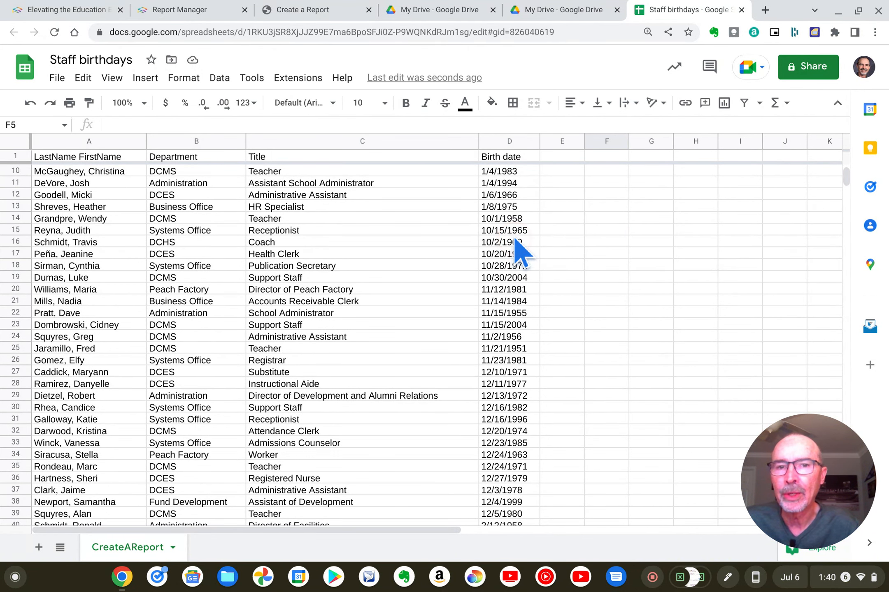
pyautogui.scroll(3, 516, 246)
pyautogui.click(484, 176)
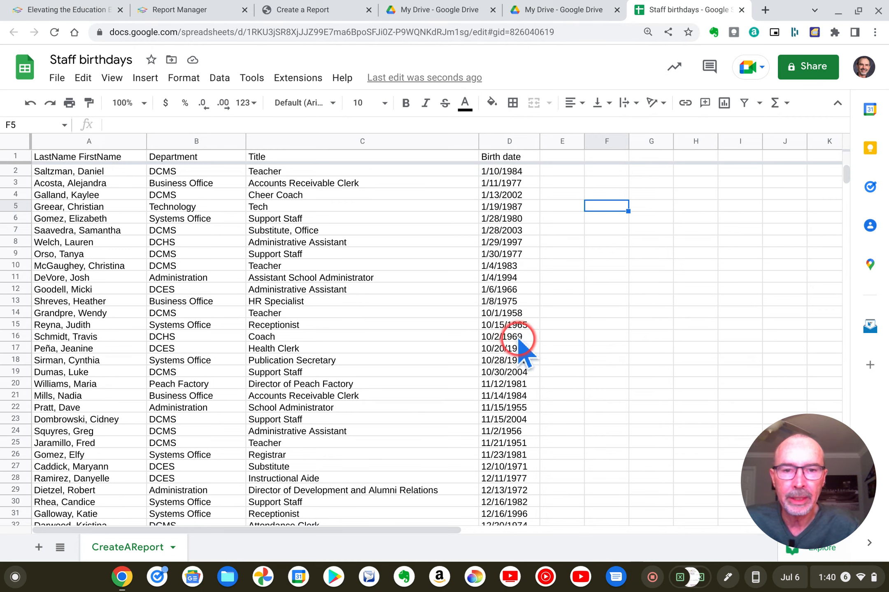
pyautogui.scroll(-8, 519, 358)
pyautogui.scroll(-7, 519, 364)
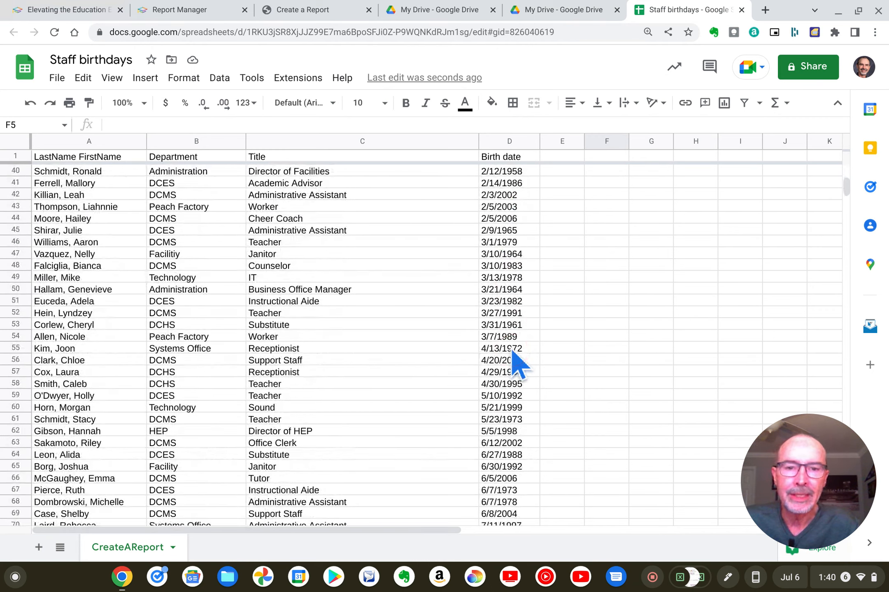
pyautogui.scroll(-8, 519, 364)
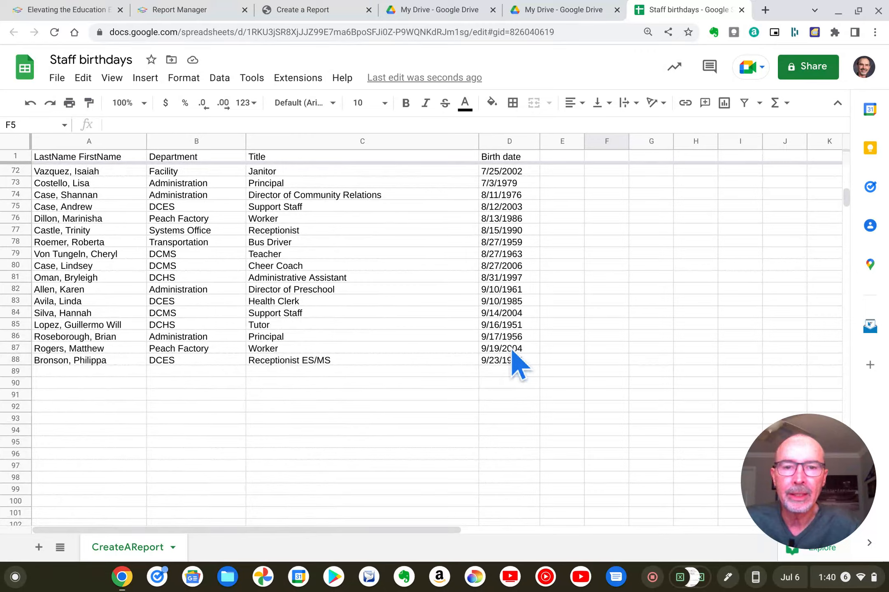
pyautogui.scroll(20, 519, 364)
pyautogui.click(626, 308)
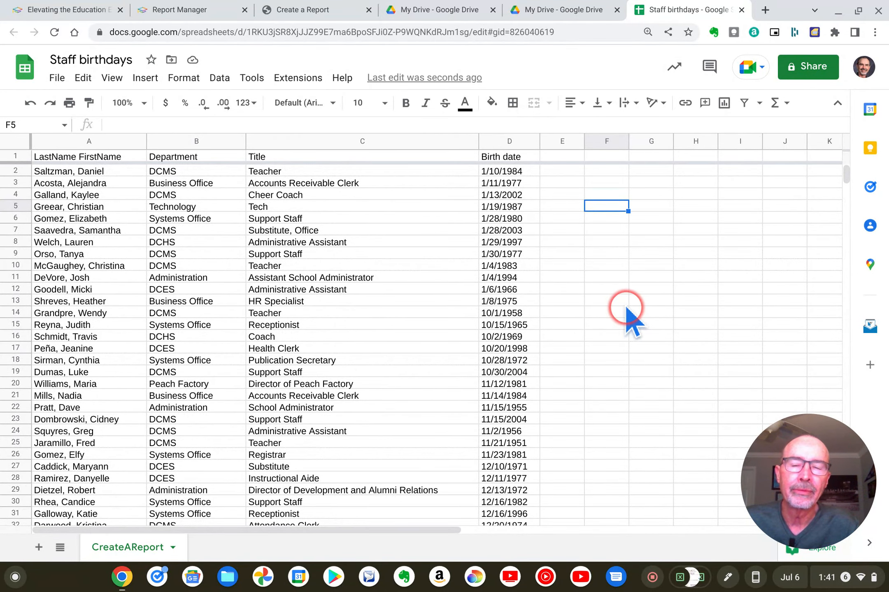